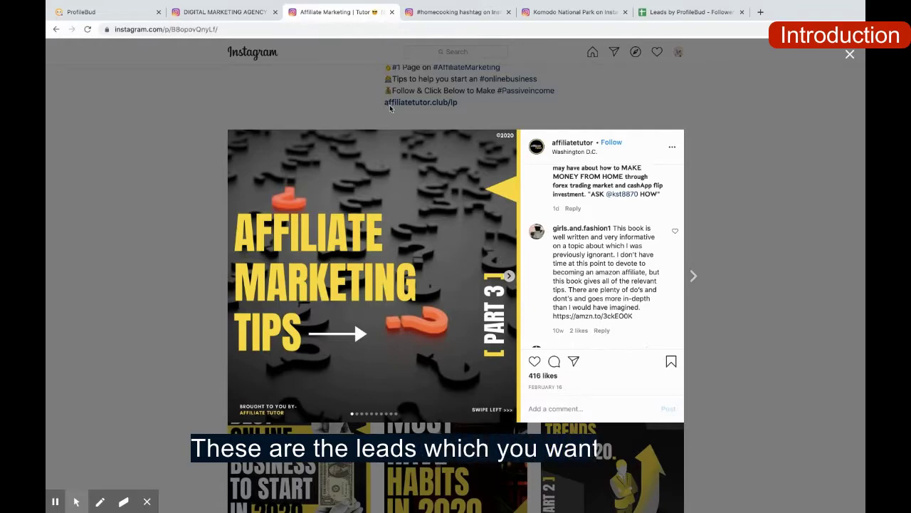
# Step: Look over the Instagram posts and the heading of the #homecooking hashtag page
pyautogui.click(460, 11)
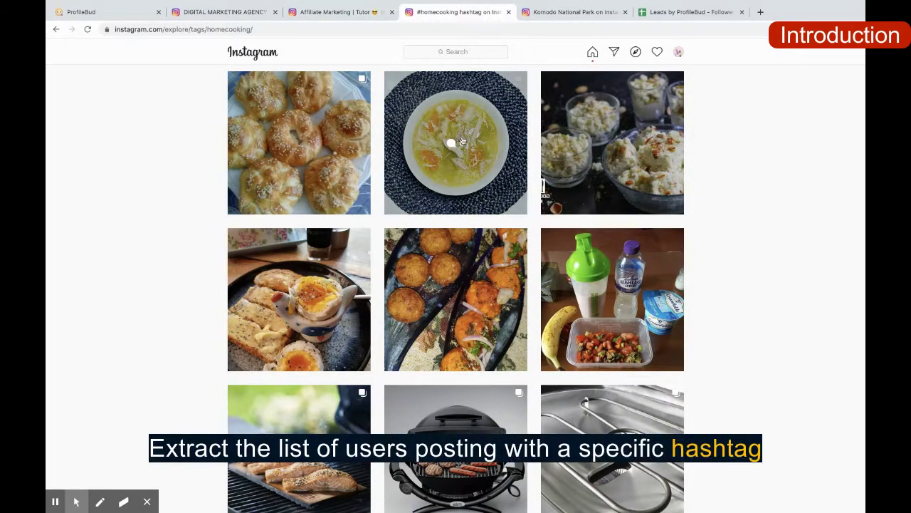
pyautogui.scroll(-5, 448, 200)
pyautogui.scroll(15, 449, 199)
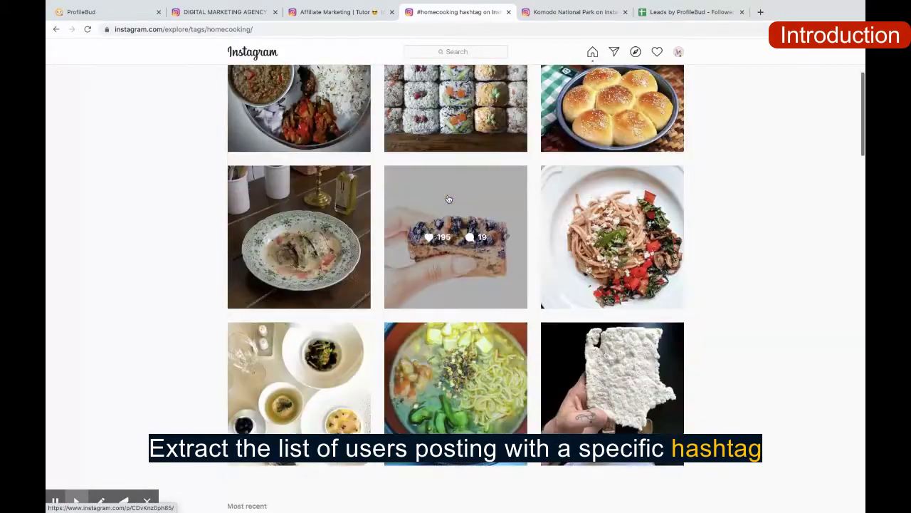
pyautogui.moveTo(328, 93); pyautogui.dragTo(429, 95)
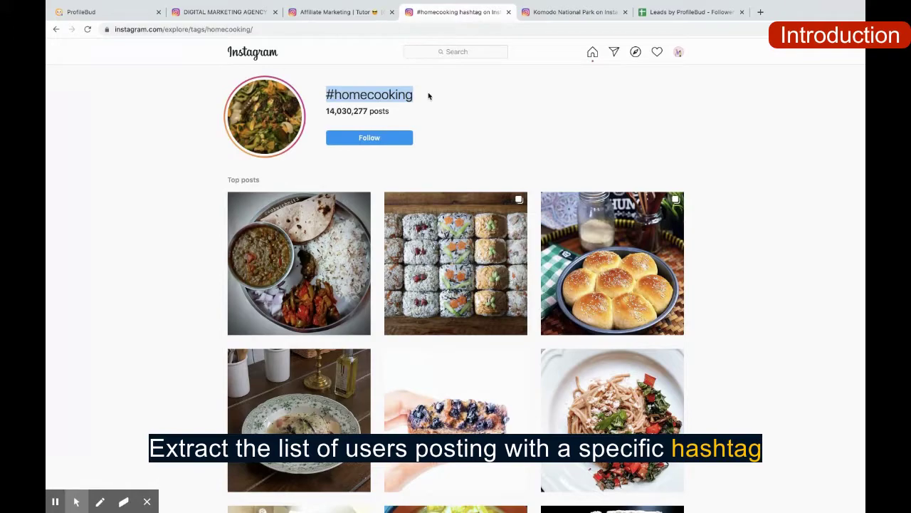
# Step: Look over the heading and the posts on Instagram's Komodo National Park location page
pyautogui.click(555, 16)
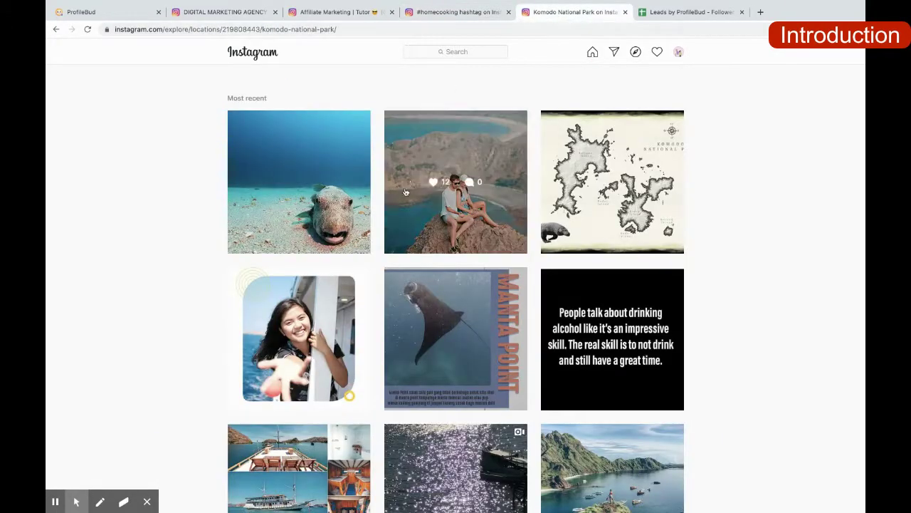
pyautogui.scroll(3, 406, 192)
pyautogui.scroll(10, 406, 193)
pyautogui.moveTo(325, 219); pyautogui.dragTo(464, 220)
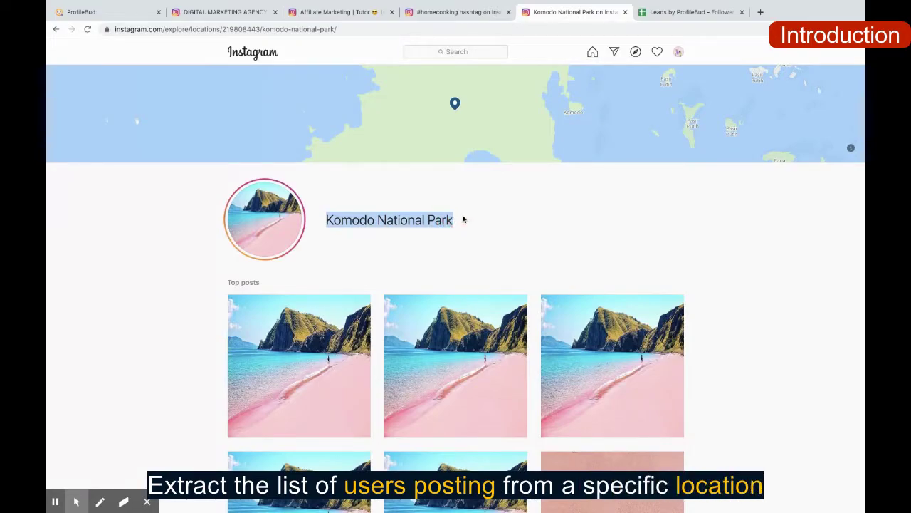
pyautogui.click(456, 232)
pyautogui.scroll(-7, 438, 281)
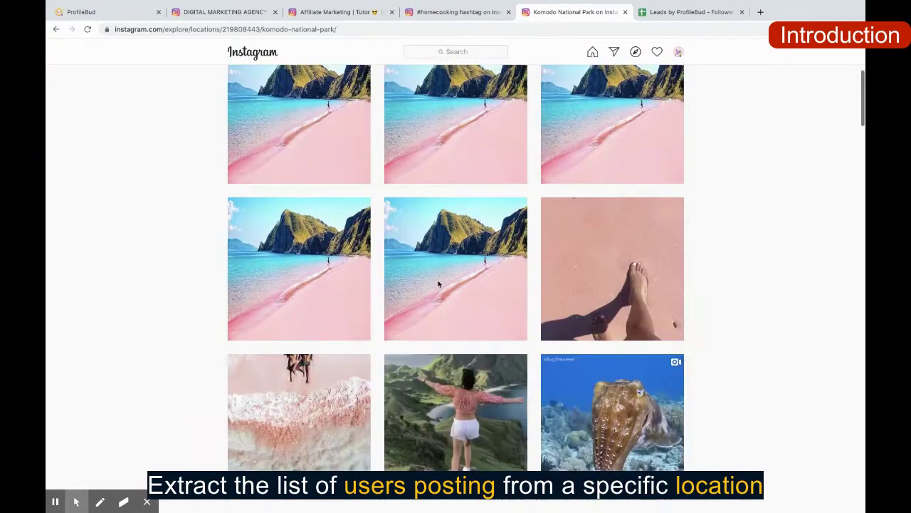
pyautogui.scroll(-5, 437, 285)
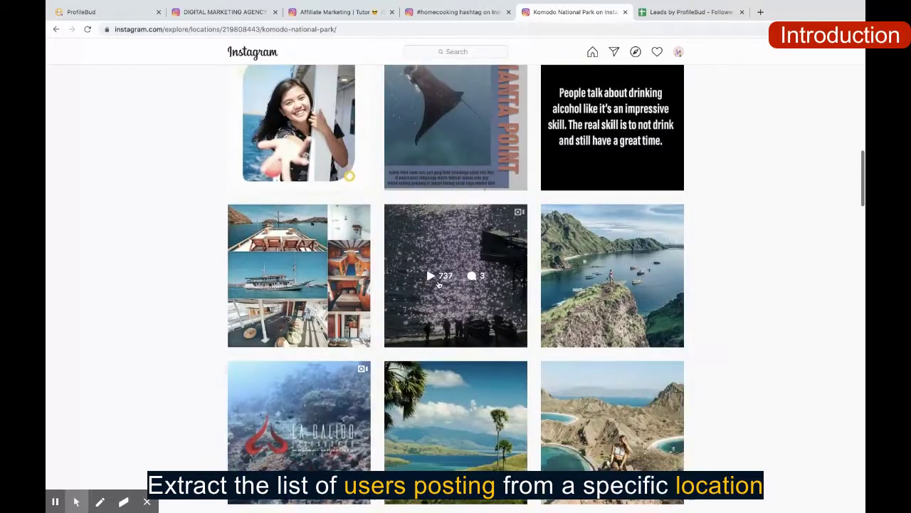
# Step: Examine the exported leads in the Google Sheets spreadsheet and the logged-in account name on the ProfileBud dashboard
pyautogui.click(690, 13)
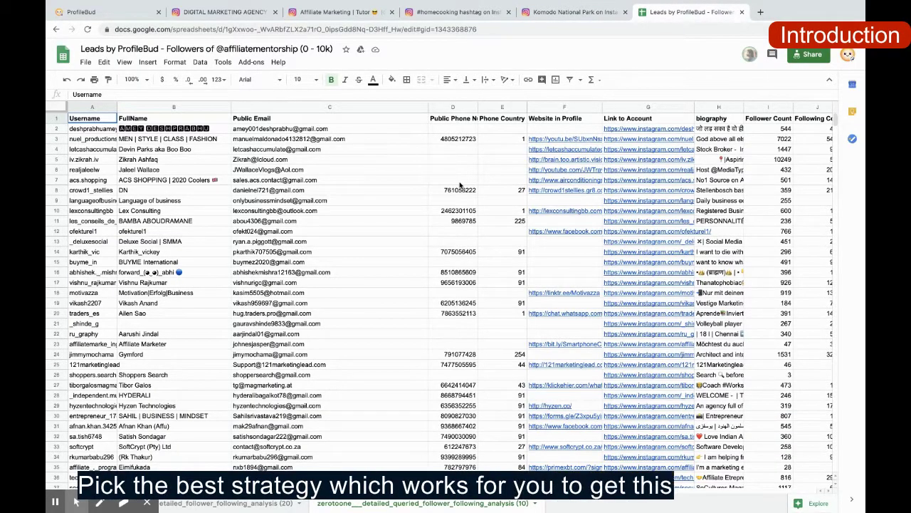
pyautogui.moveTo(137, 140); pyautogui.dragTo(498, 287)
pyautogui.click(491, 283)
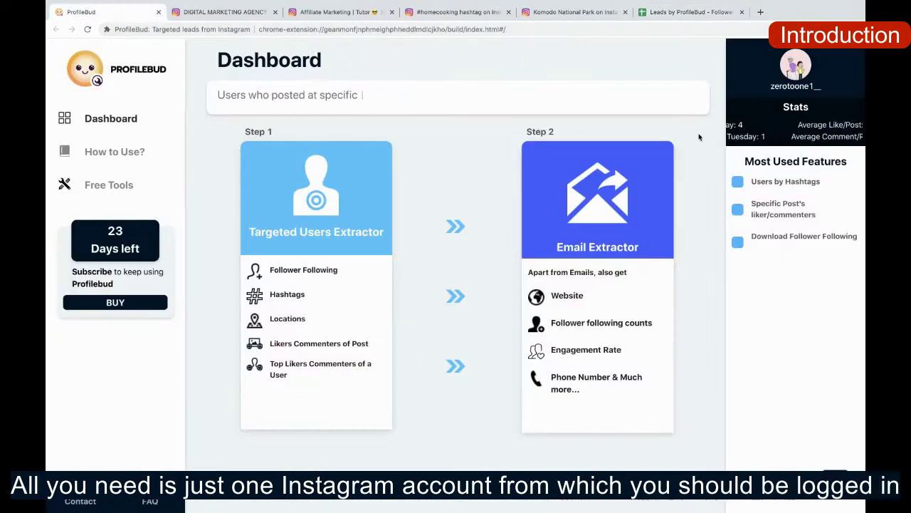
pyautogui.moveTo(769, 87); pyautogui.dragTo(824, 90)
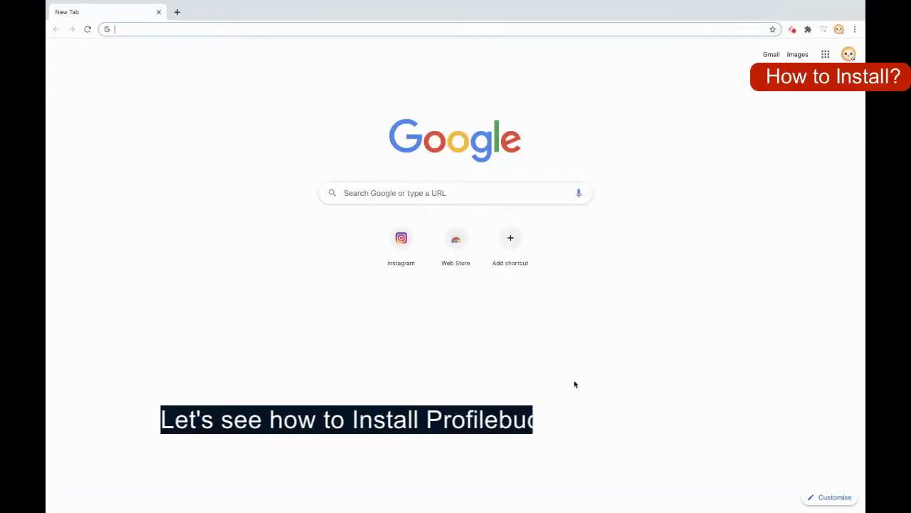
# Step: Search Google for profilebud and open the profilebud.com website
pyautogui.click(420, 197)
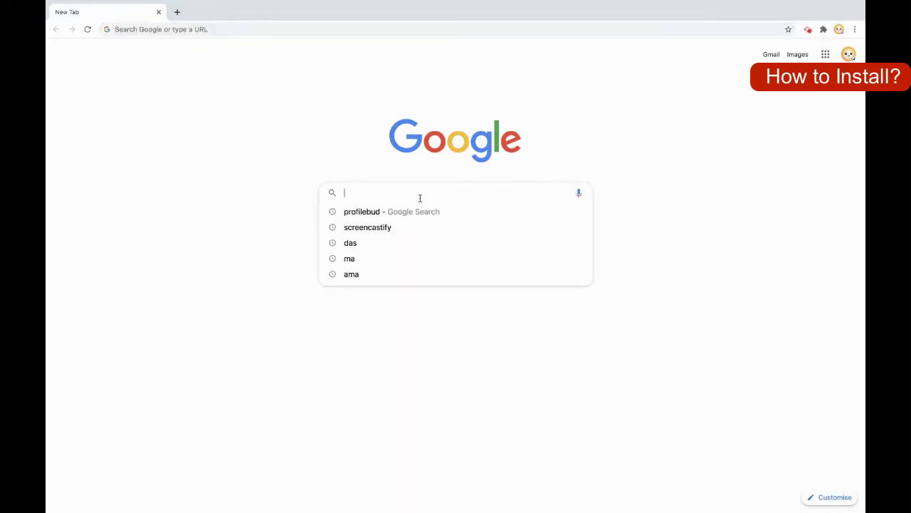
pyautogui.write('profilebud')
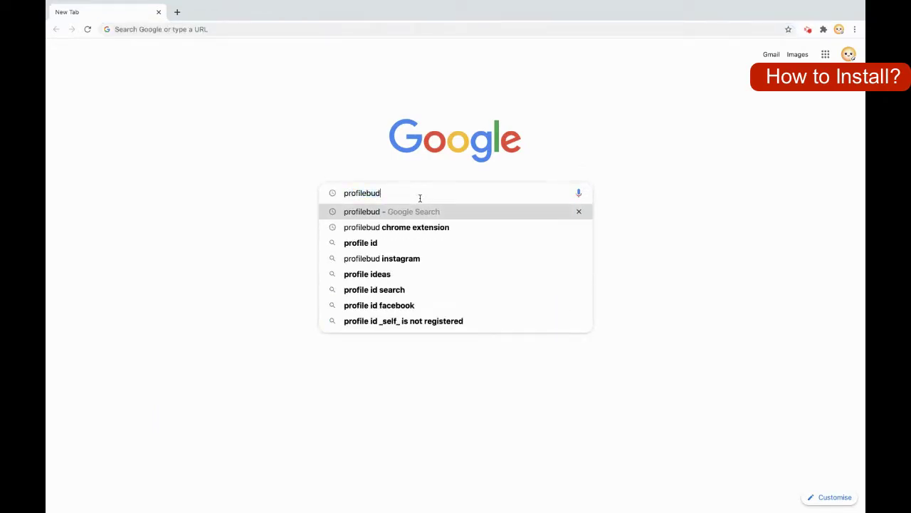
pyautogui.press('Return')
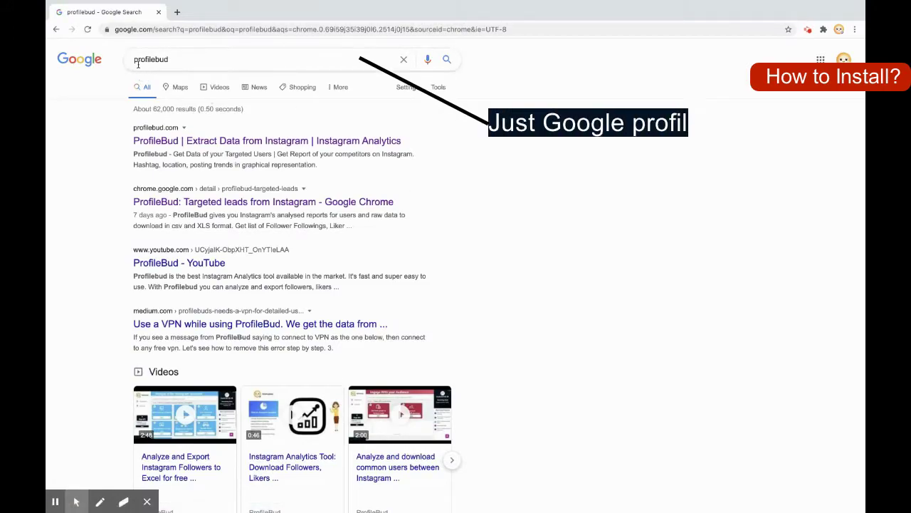
pyautogui.click(160, 140)
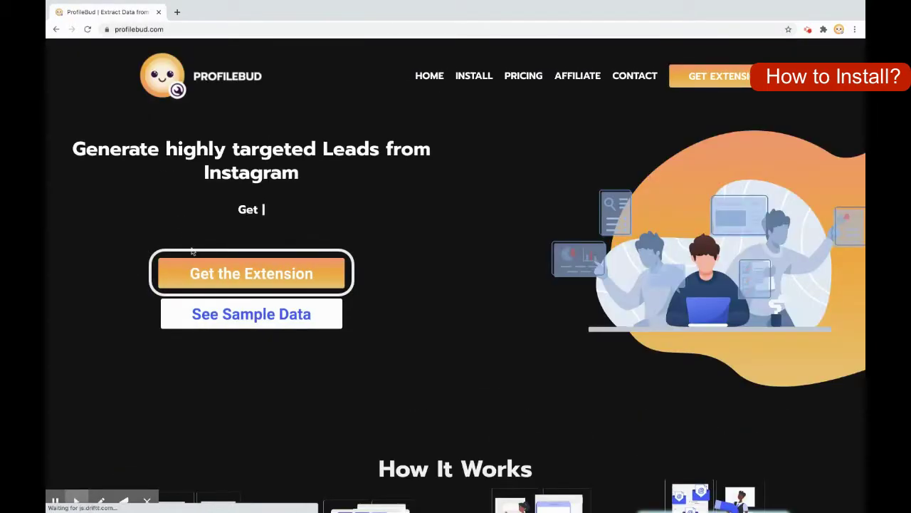
# Step: Install the "ProfileBud: Targeted leads from Instagram" extension from its Chrome Web Store page and dismiss the installation notice
pyautogui.click(208, 274)
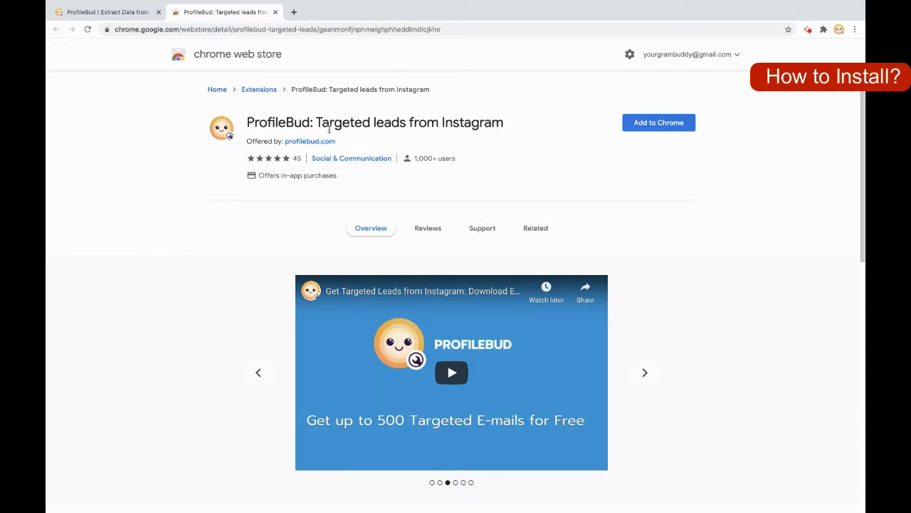
pyautogui.moveTo(250, 121); pyautogui.dragTo(545, 126)
pyautogui.click(658, 122)
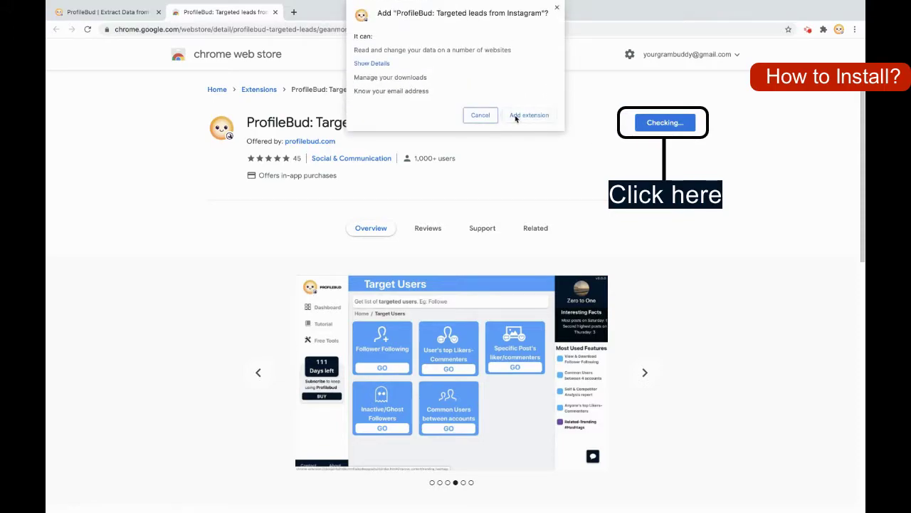
pyautogui.click(540, 117)
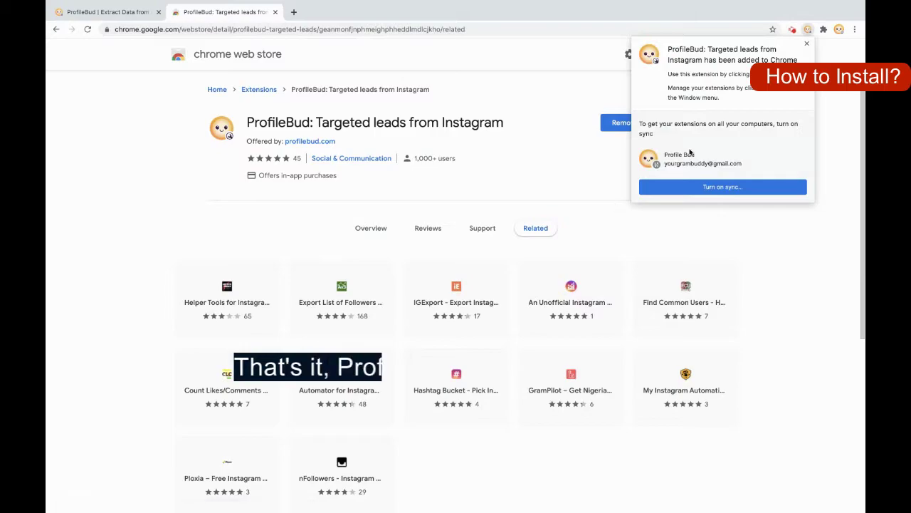
pyautogui.click(807, 45)
# Step: Pin the ProfileBud extension to the browser and launch its dashboard
pyautogui.click(824, 30)
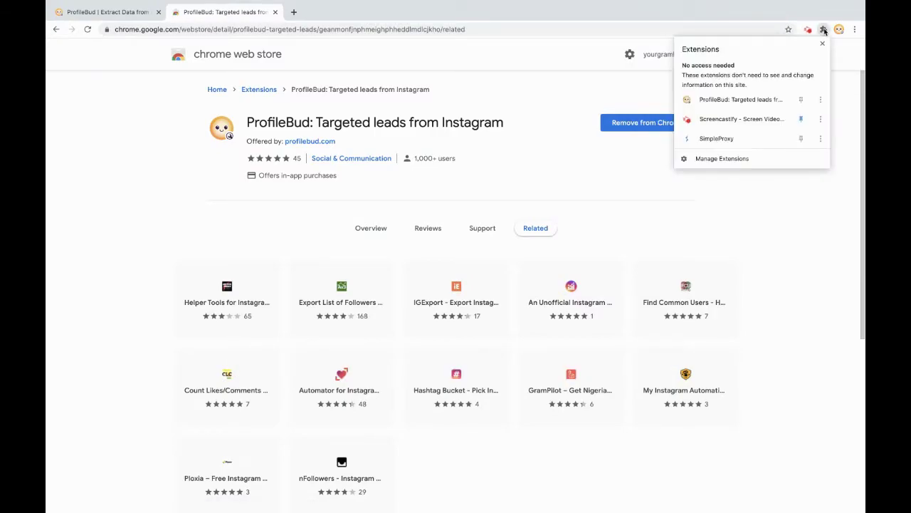
pyautogui.click(801, 101)
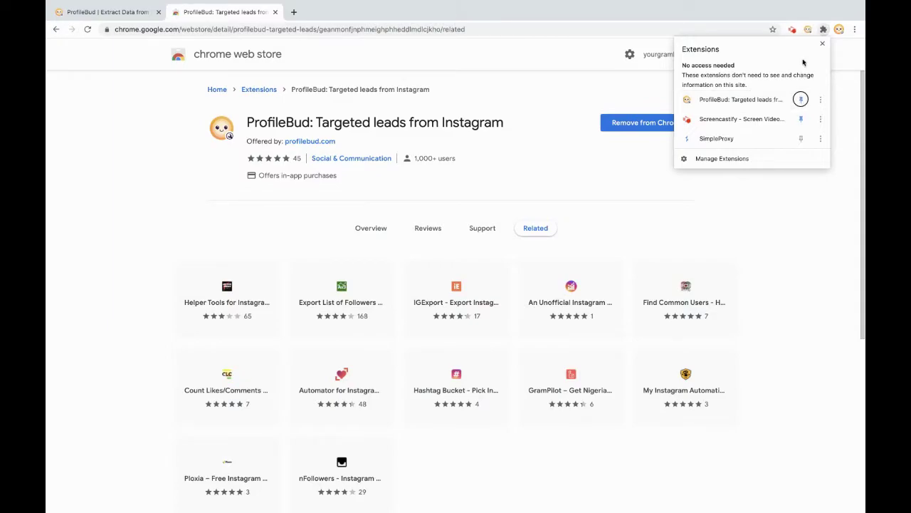
pyautogui.click(824, 30)
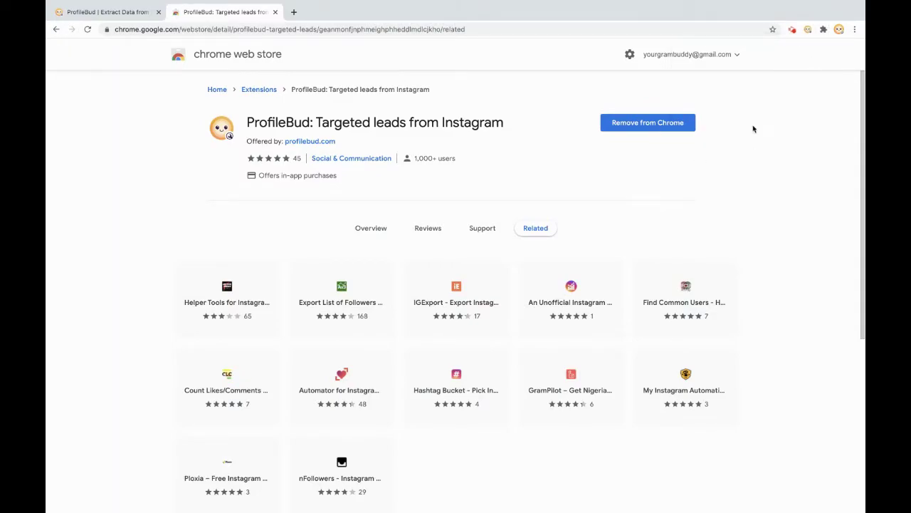
pyautogui.click(808, 30)
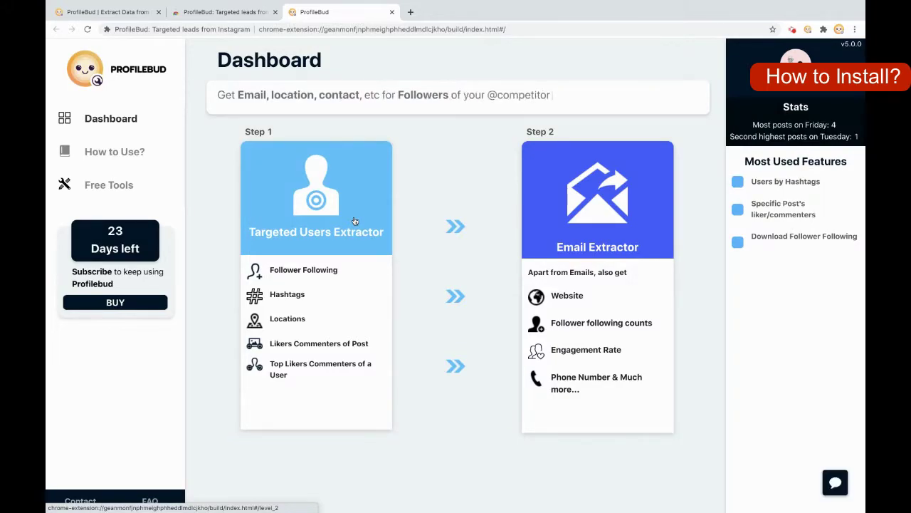
# Step: Open instagram.com in a new browser tab to check that the account is logged in
pyautogui.click(410, 12)
pyautogui.write('instagram.com')
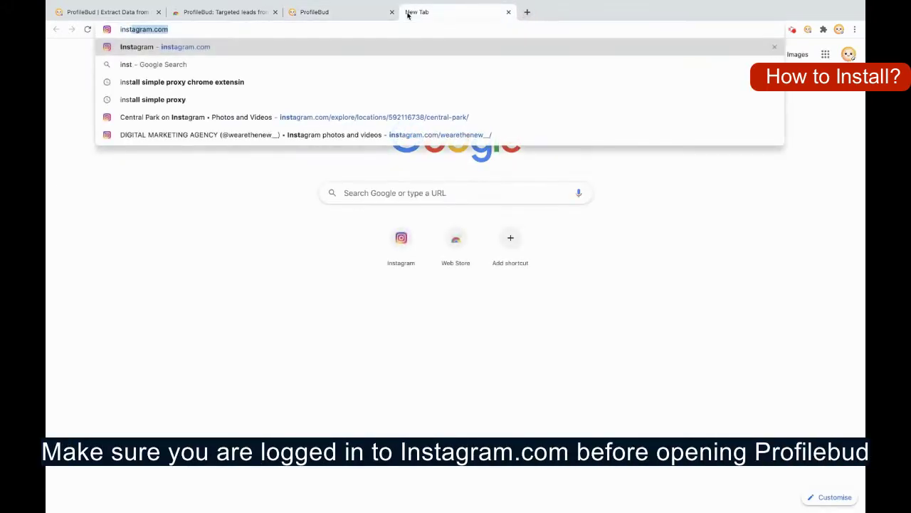
pyautogui.press('Return')
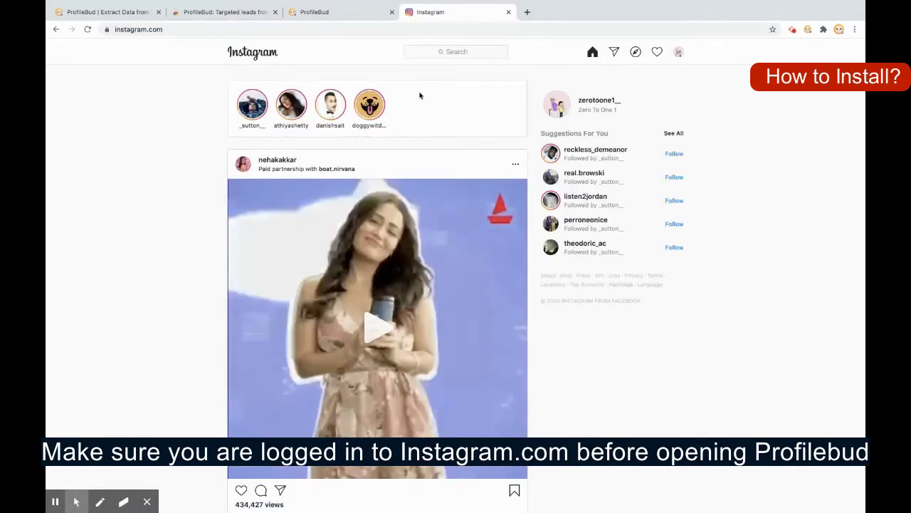
# Step: Open ProfileBud's Targeted Users Extractor and review the comments on affiliatetutor's "Affiliate Marketing Tips" post on Instagram
pyautogui.click(317, 12)
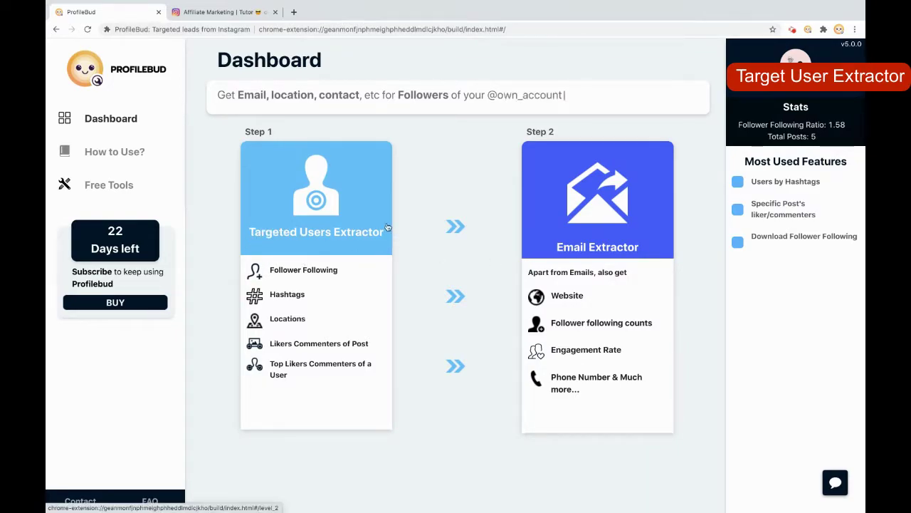
pyautogui.click(300, 248)
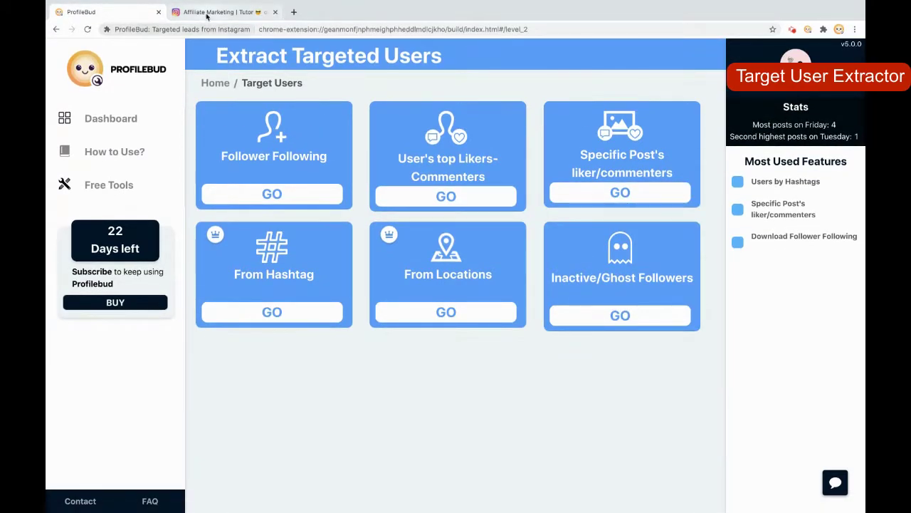
pyautogui.click(206, 12)
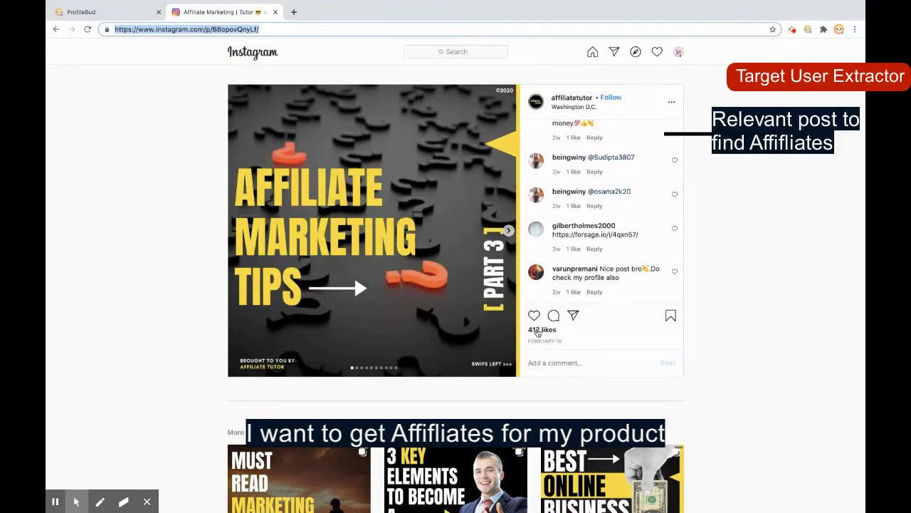
pyautogui.scroll(10, 599, 242)
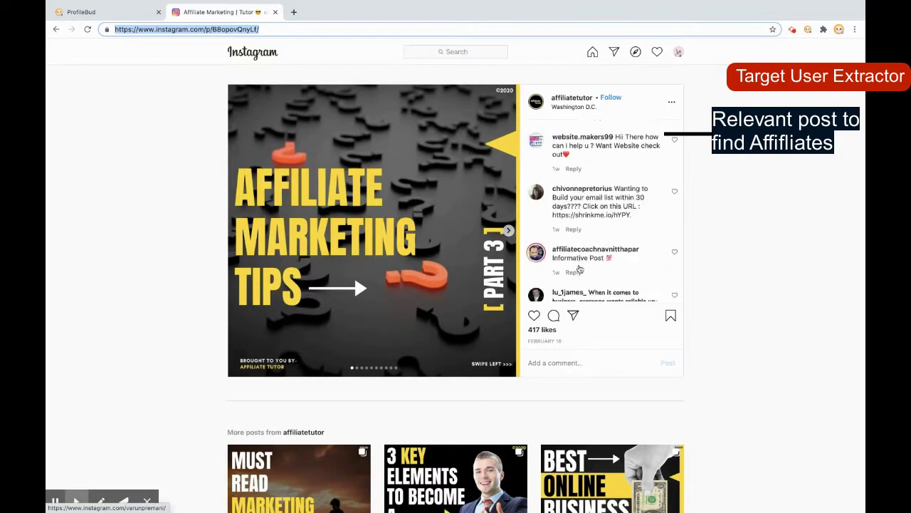
pyautogui.scroll(-5, 579, 269)
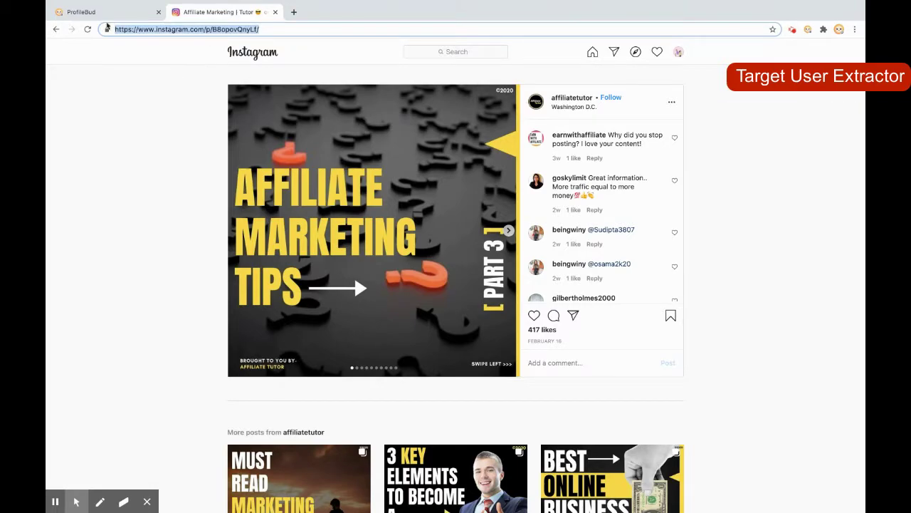
pyautogui.click(80, 12)
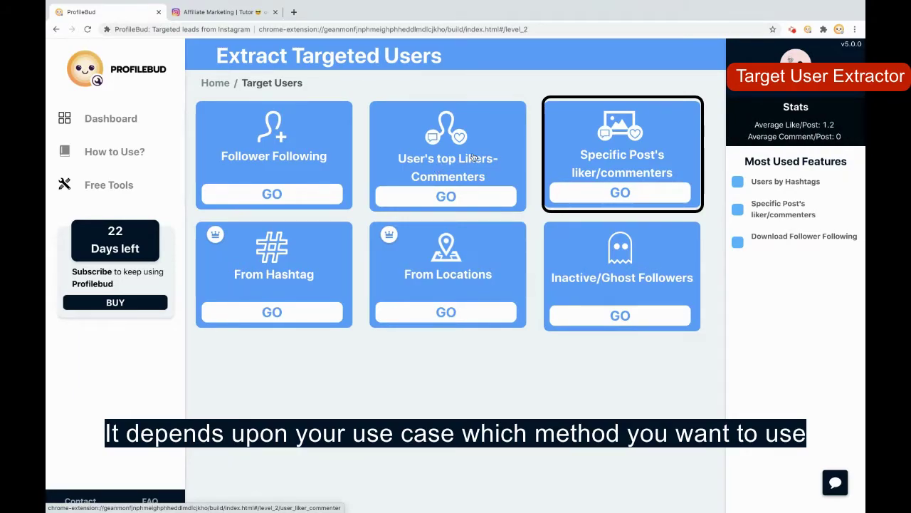
pyautogui.click(594, 163)
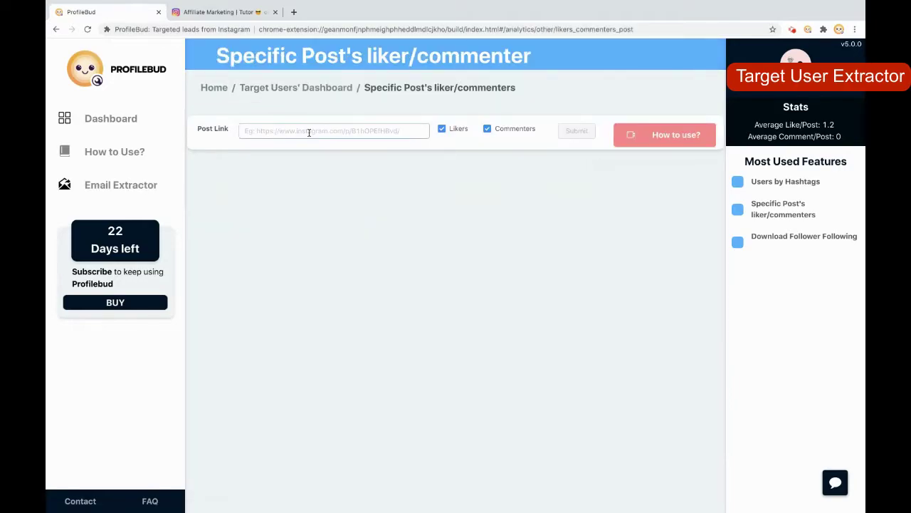
pyautogui.write('https://www.instagram.com/p/B8opovQnyLf/')
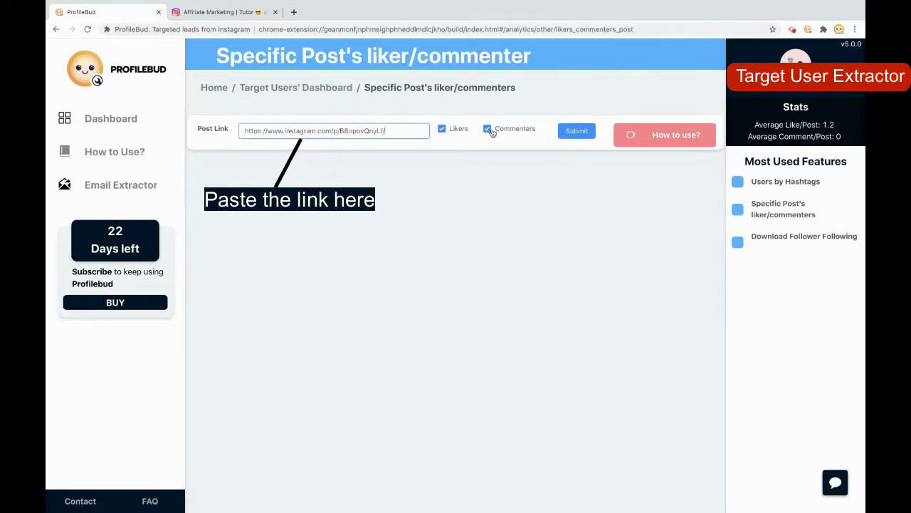
pyautogui.click(573, 133)
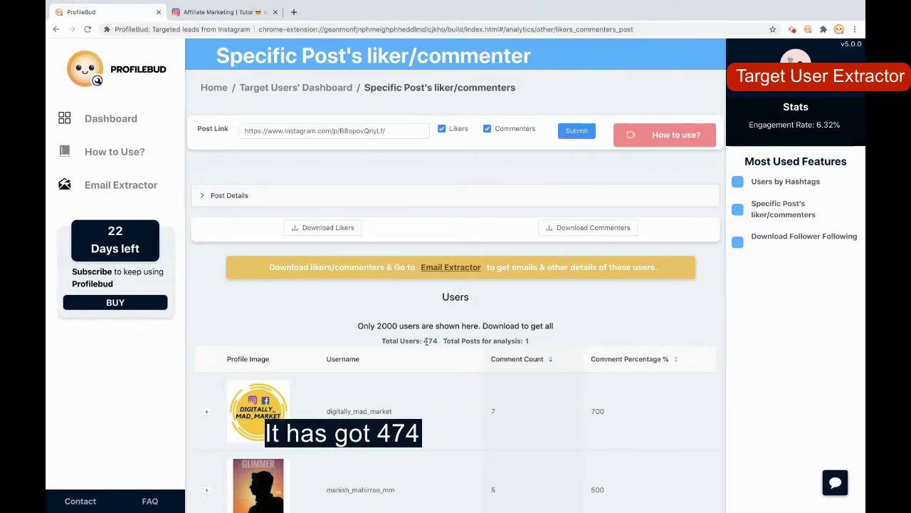
# Step: Check the total number of extracted users in ProfileBud against the original Instagram post
pyautogui.moveTo(424, 341); pyautogui.dragTo(433, 341)
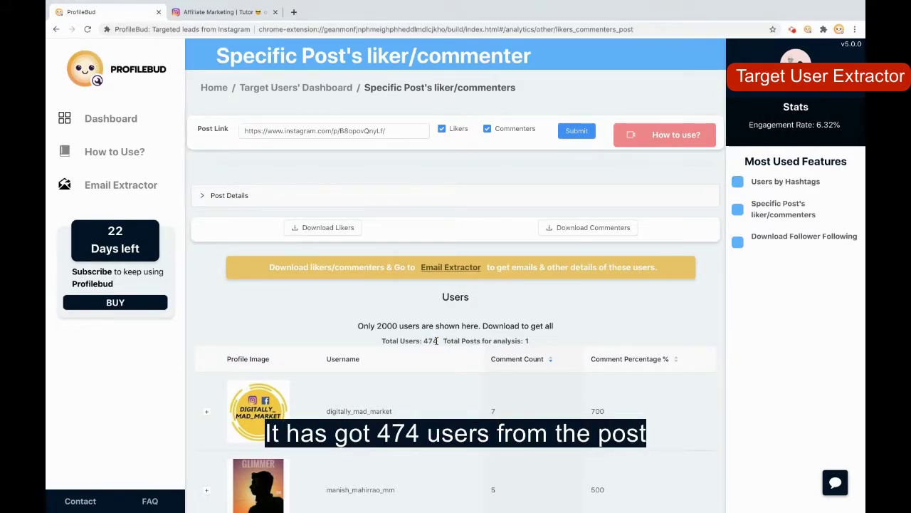
pyautogui.click(205, 12)
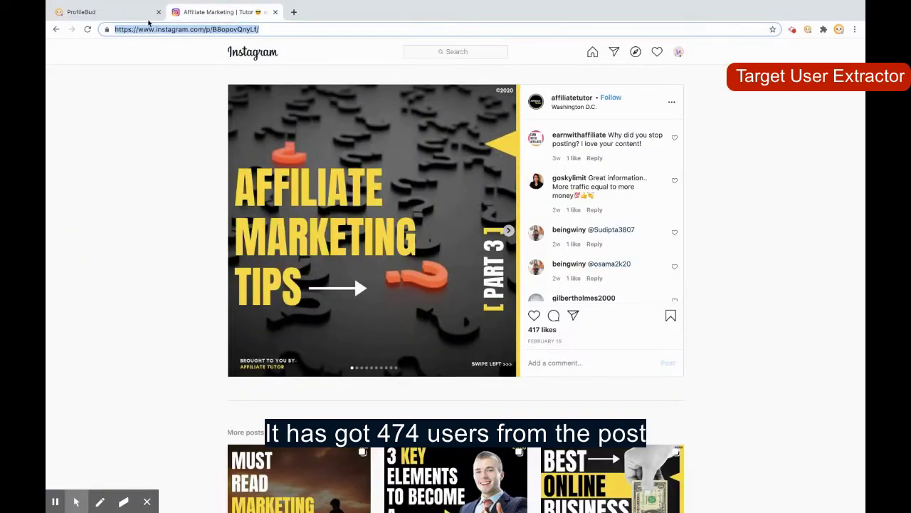
pyautogui.click(119, 13)
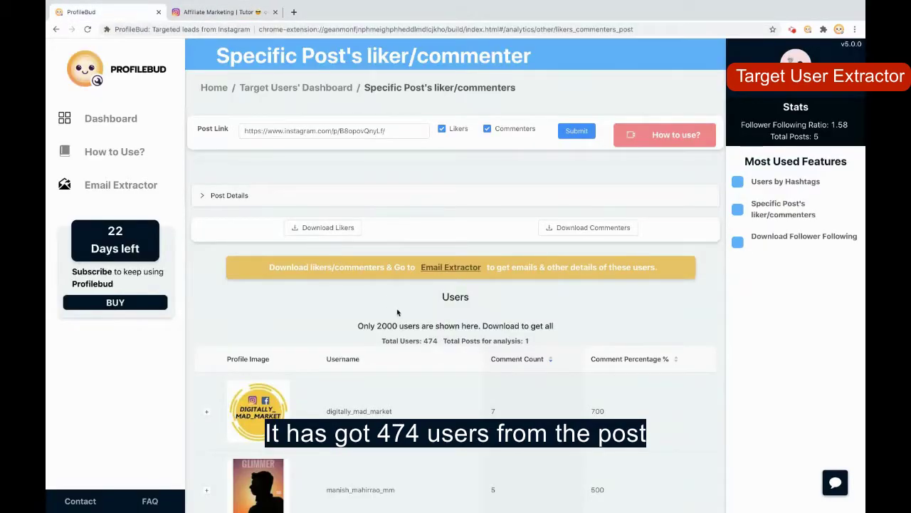
# Step: Download the extracted likers and commenters lists, and open liked_users (12).csv in Numbers
pyautogui.click(329, 228)
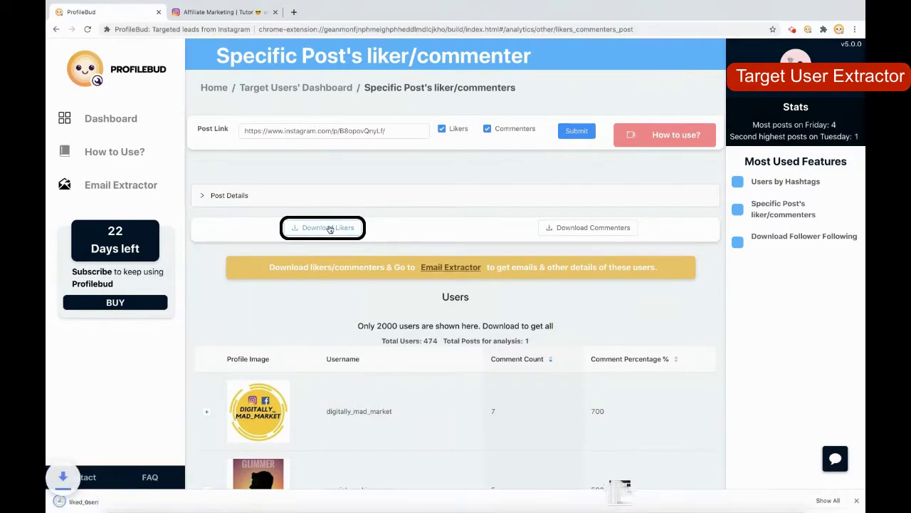
pyautogui.click(588, 228)
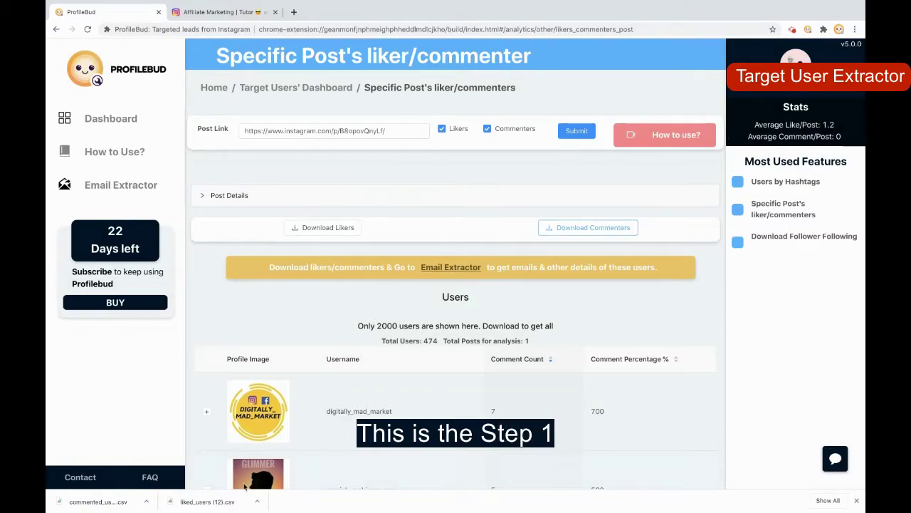
pyautogui.click(216, 503)
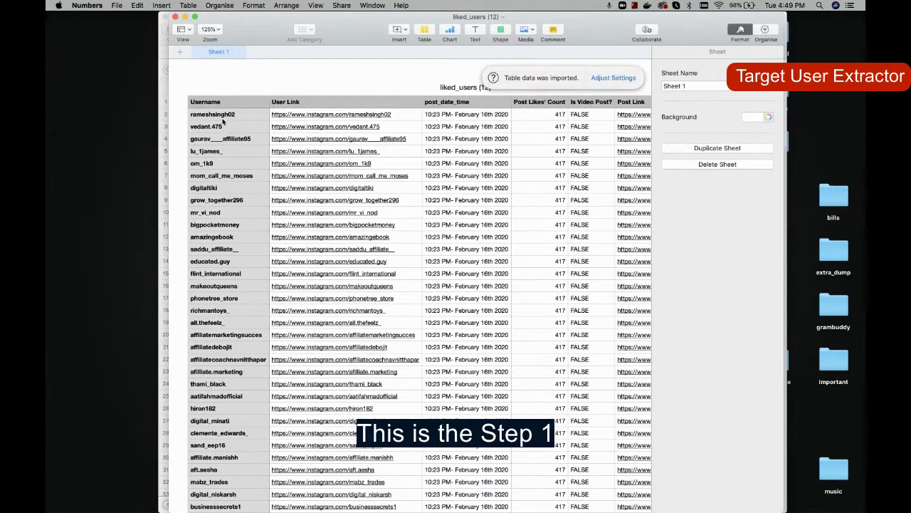
# Step: Examine the Username column and the post detail columns of the liked_users (12) sheet
pyautogui.moveTo(220, 114); pyautogui.dragTo(237, 348)
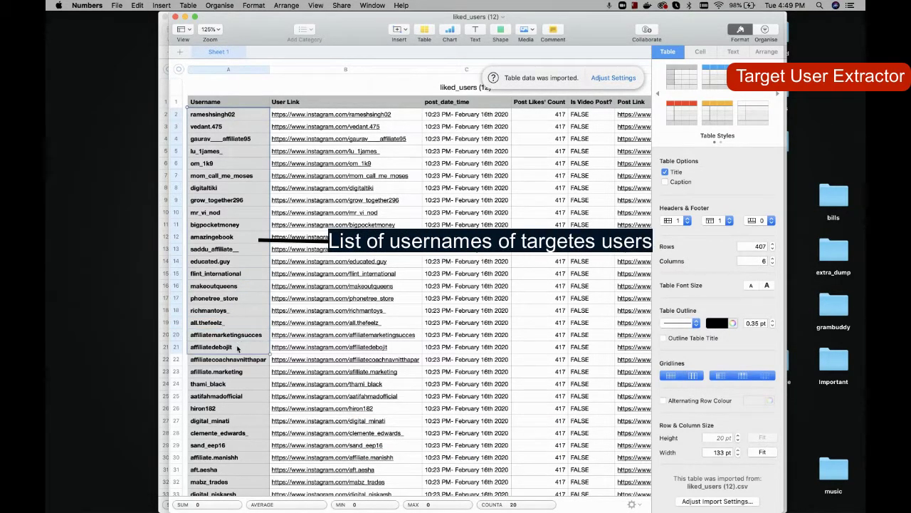
pyautogui.click(238, 349)
pyautogui.moveTo(221, 114); pyautogui.dragTo(230, 334)
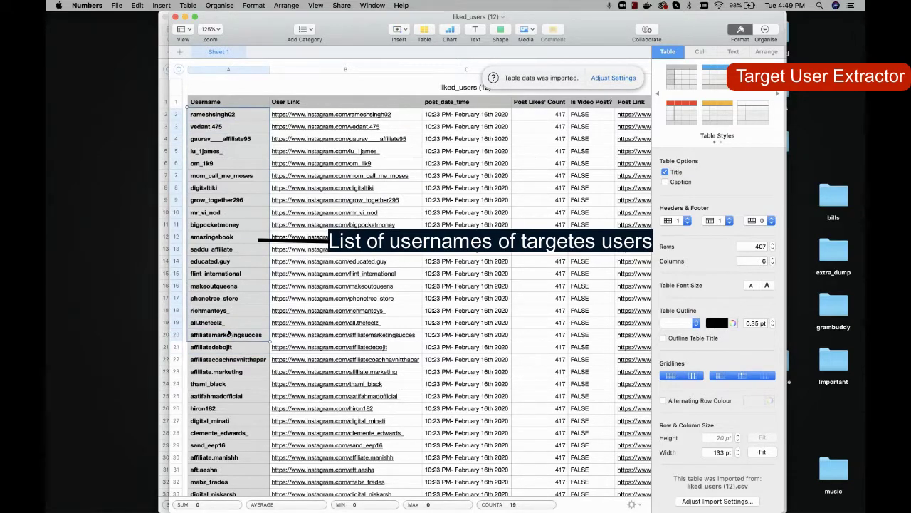
pyautogui.click(491, 178)
pyautogui.hscroll(3, 474, 177)
pyautogui.hscroll(3, 378, 189)
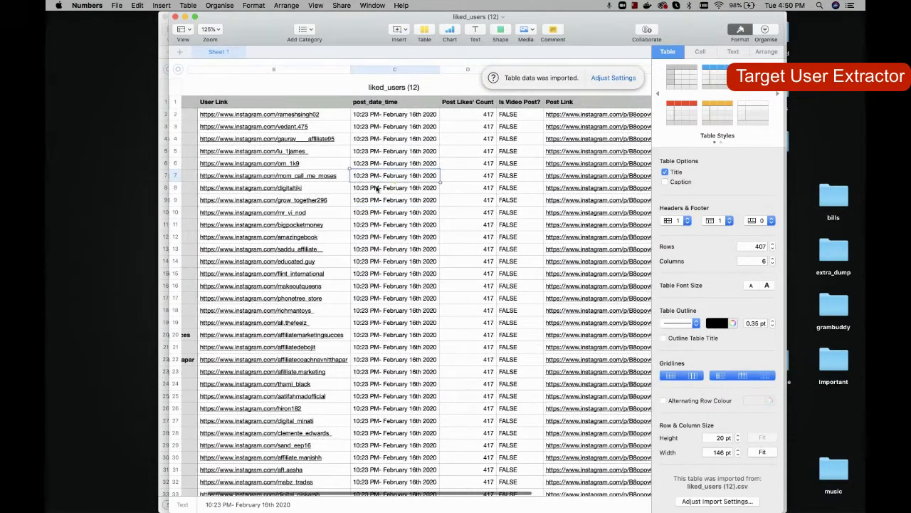
pyautogui.hscroll(-5, 377, 189)
pyautogui.click(227, 155)
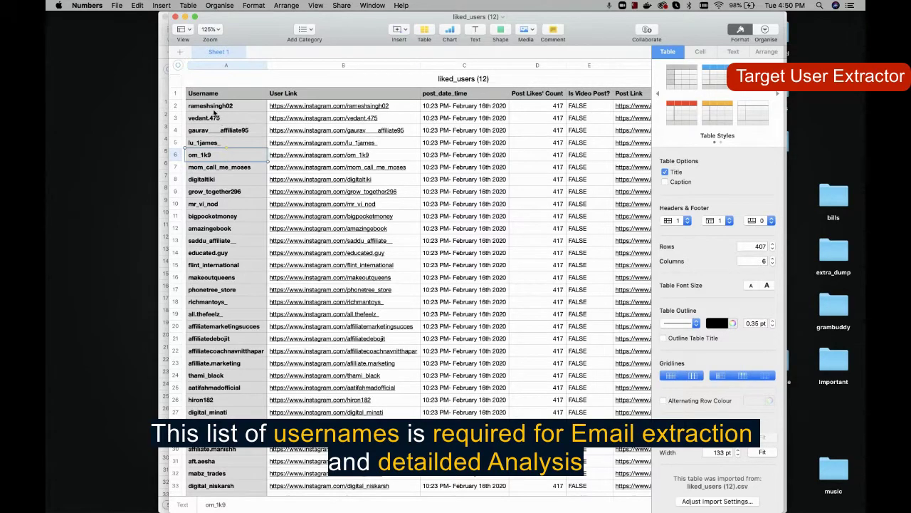
pyautogui.moveTo(210, 106); pyautogui.dragTo(222, 285)
pyautogui.click(221, 282)
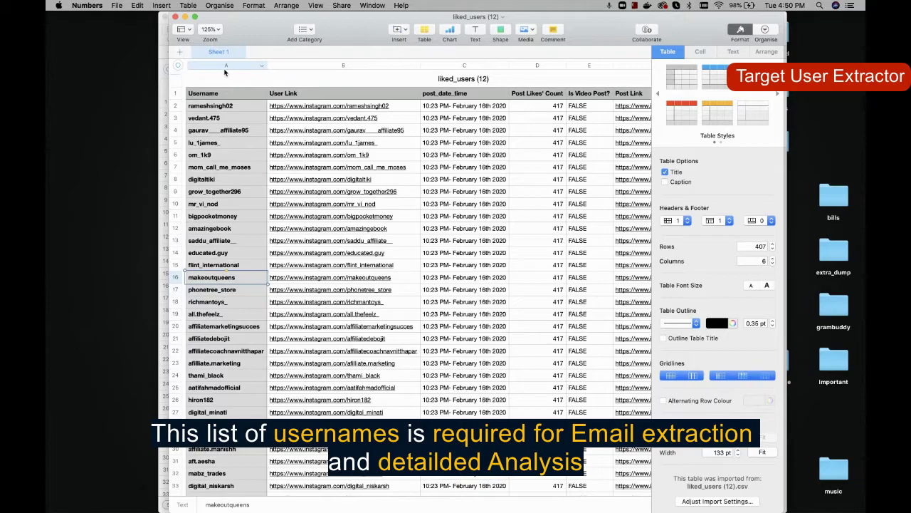
pyautogui.scroll(-10, 231, 208)
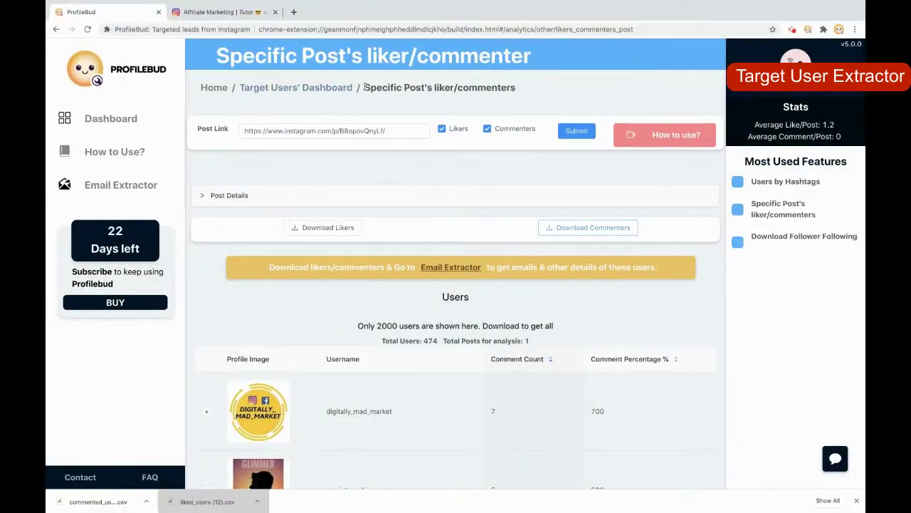
# Step: Return to ProfileBud's Target Users' Dashboard, and copy the whole Username column from the liked_users (12) sheet in Numbers
pyautogui.click(321, 89)
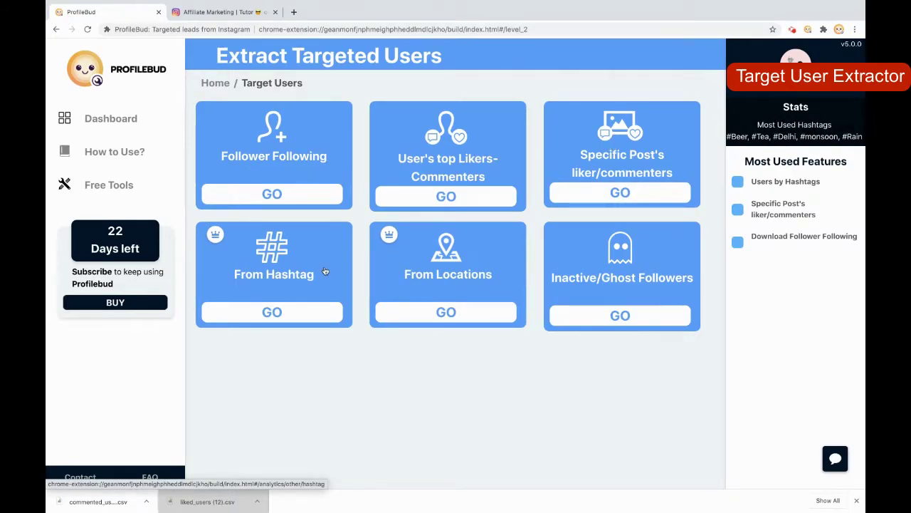
pyautogui.hotkey('ctrl', 'Left')
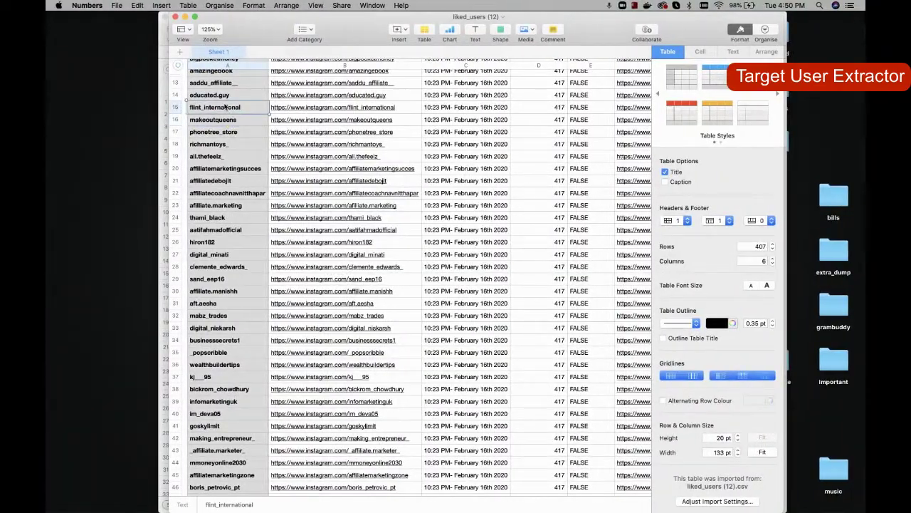
pyautogui.scroll(-1, 223, 100)
pyautogui.scroll(3, 223, 100)
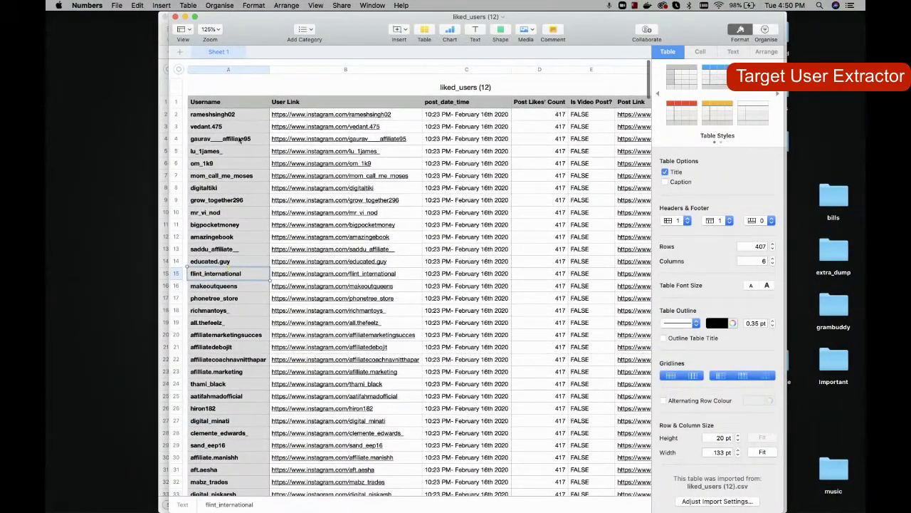
pyautogui.click(228, 70)
pyautogui.press('super+c')
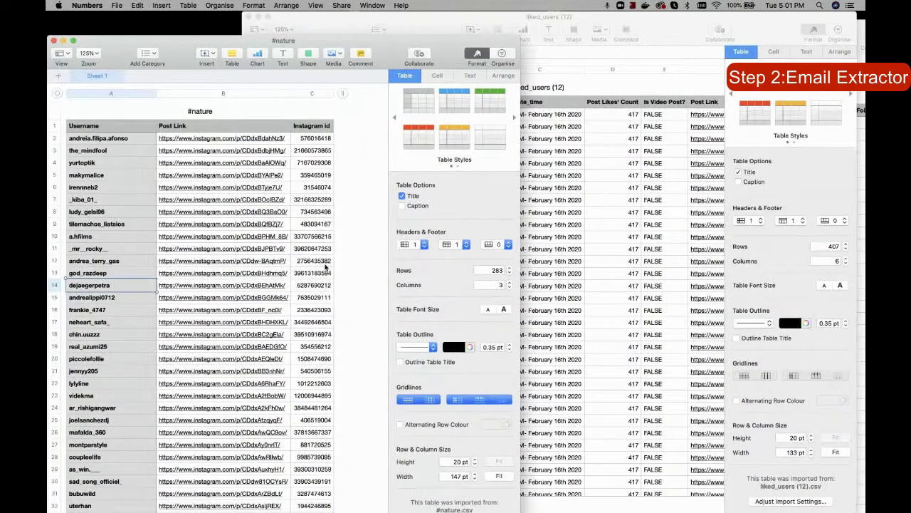
# Step: Compare the Username columns of the liked_users (12) and #nature sheets
pyautogui.click(567, 55)
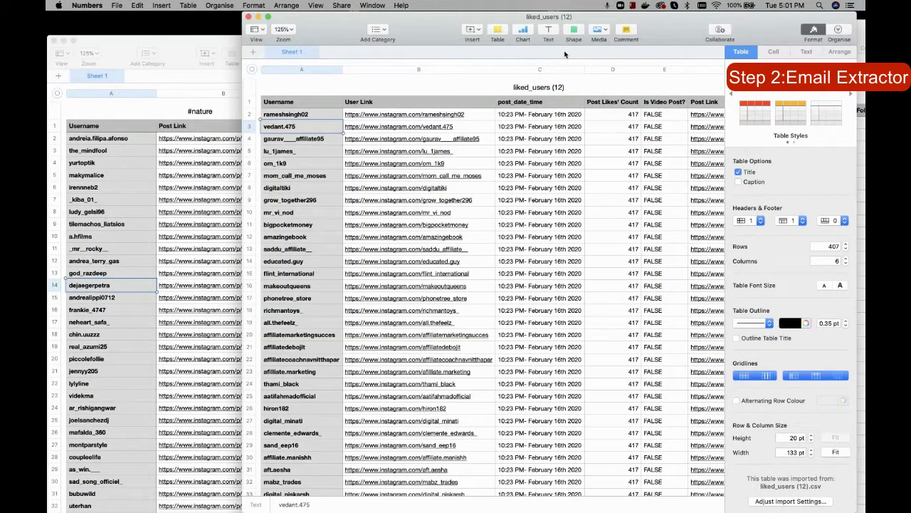
pyautogui.moveTo(303, 122); pyautogui.dragTo(303, 311)
pyautogui.click(174, 41)
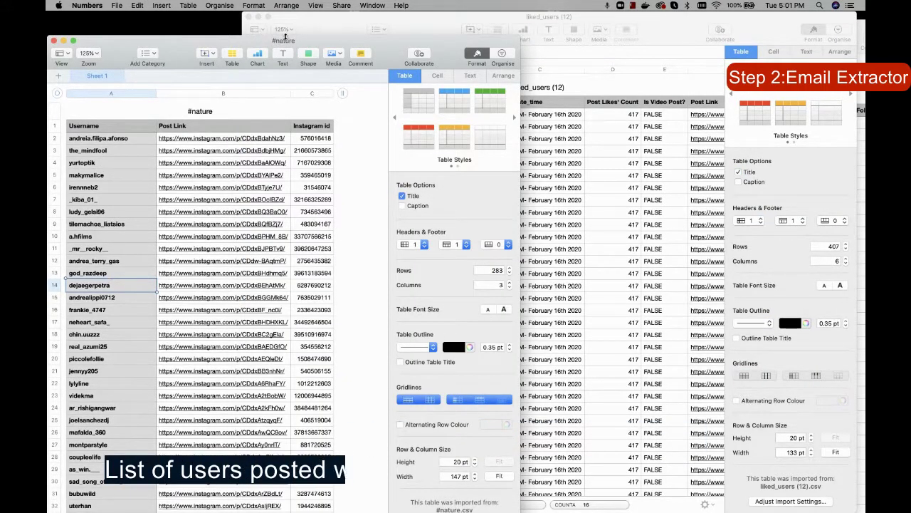
pyautogui.moveTo(128, 138); pyautogui.dragTo(122, 332)
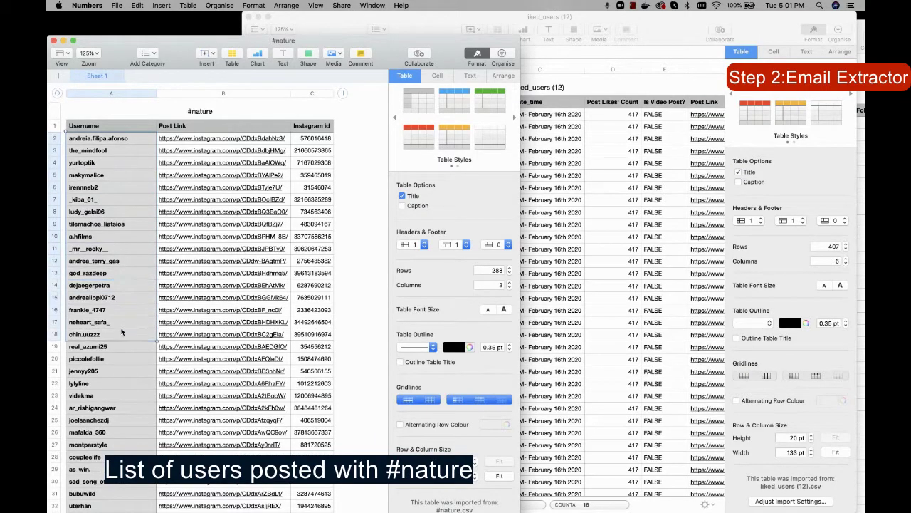
pyautogui.click(121, 332)
pyautogui.moveTo(101, 138); pyautogui.dragTo(101, 335)
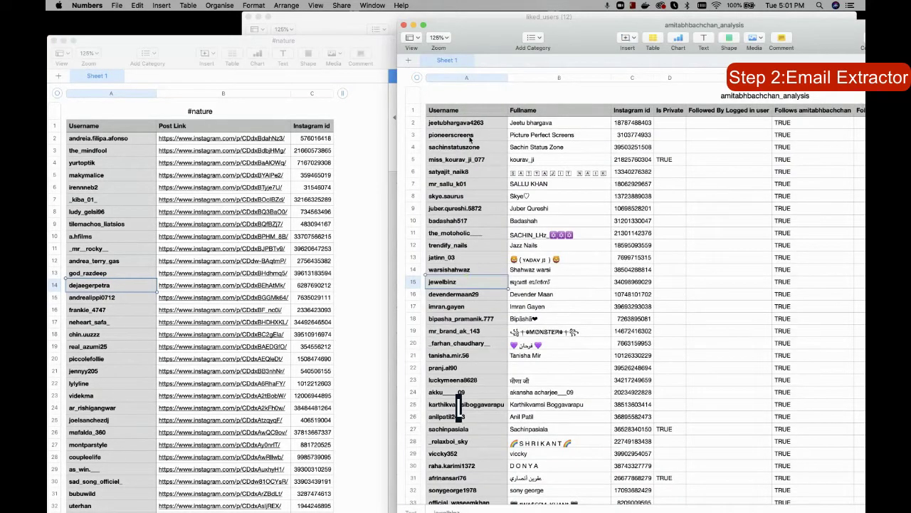
# Step: Examine the list of follower usernames in the amitabhbachchan_analysis sheet
pyautogui.moveTo(470, 136); pyautogui.dragTo(468, 363)
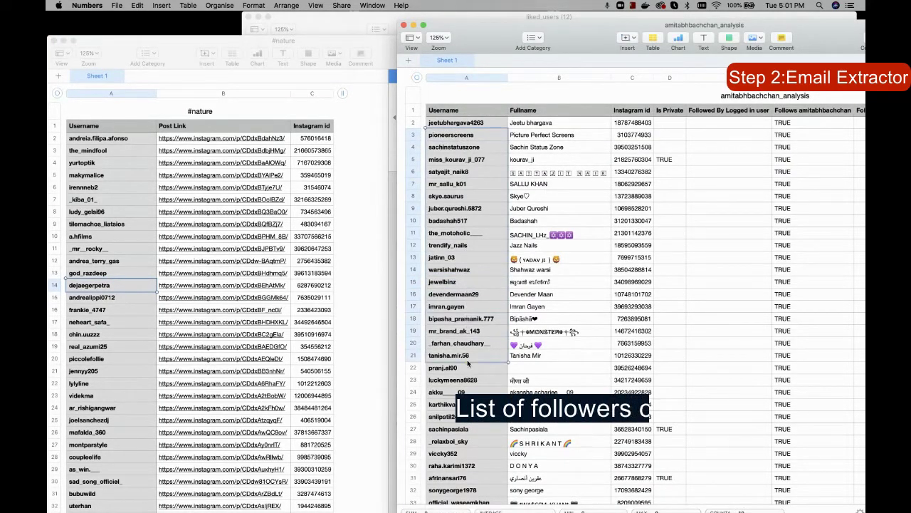
pyautogui.scroll(-15, 468, 363)
pyautogui.click(468, 184)
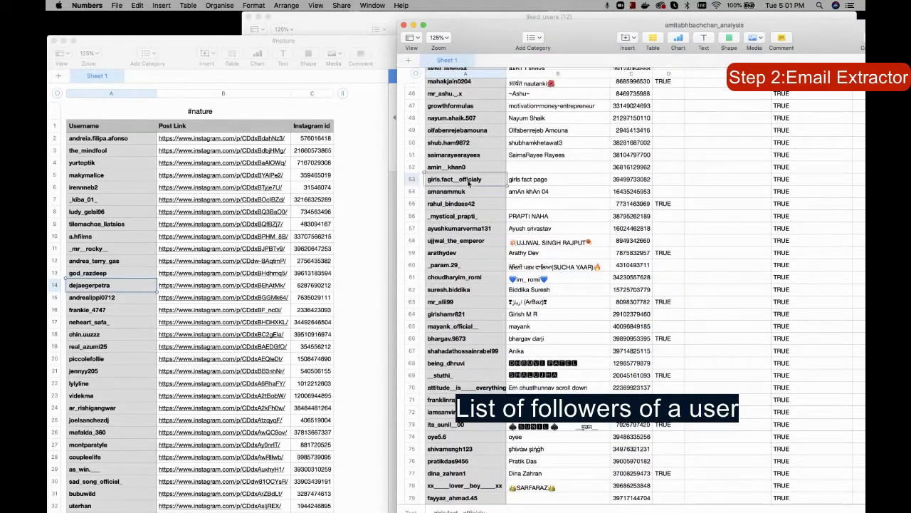
pyautogui.moveTo(468, 184); pyautogui.dragTo(468, 303)
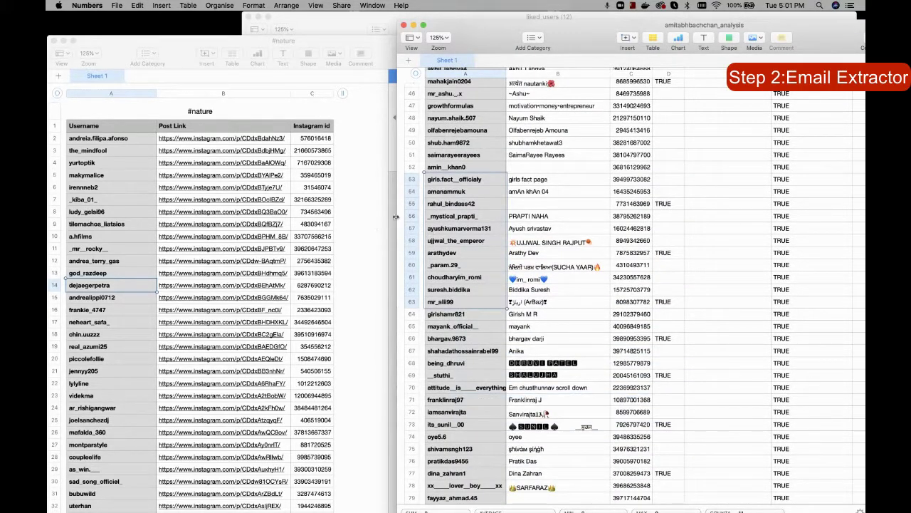
pyautogui.scroll(15, 456, 213)
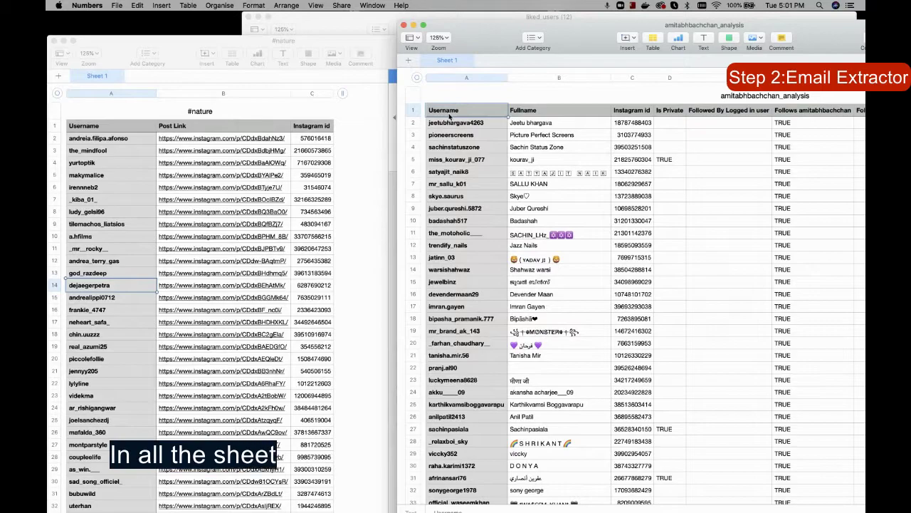
# Step: Copy the entire Username column from the #nature sheet
pyautogui.click(106, 134)
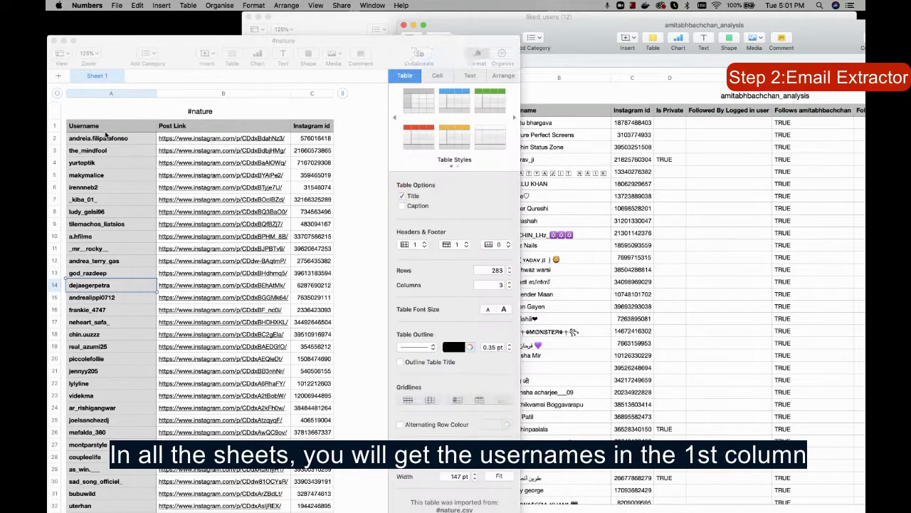
pyautogui.moveTo(113, 139); pyautogui.dragTo(117, 346)
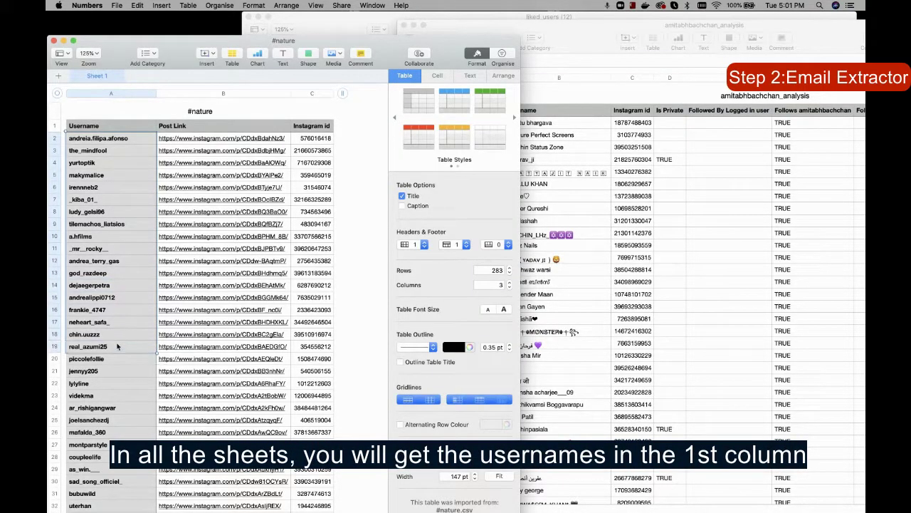
pyautogui.click(118, 346)
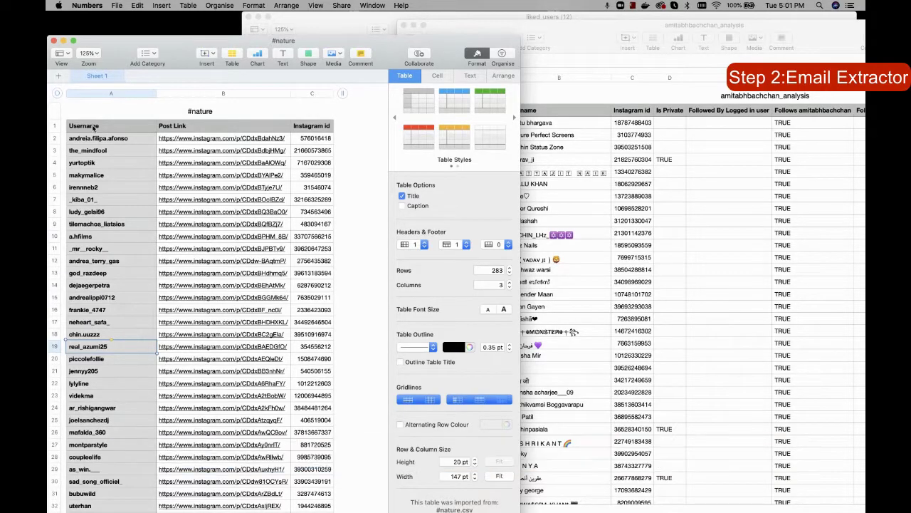
pyautogui.click(112, 95)
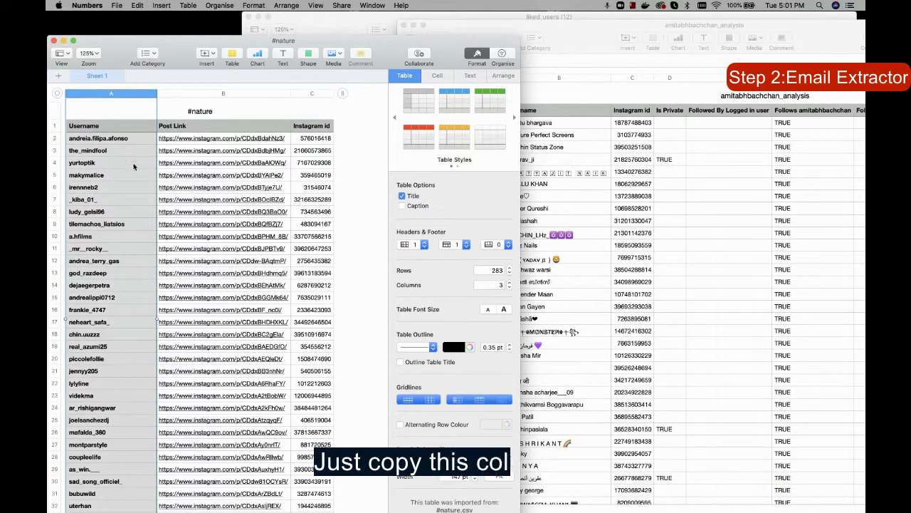
# Step: Open ProfileBud's Email Extractor in Chrome and paste the copied usernames into its username list
pyautogui.hotkey('ctrl', 'Right')
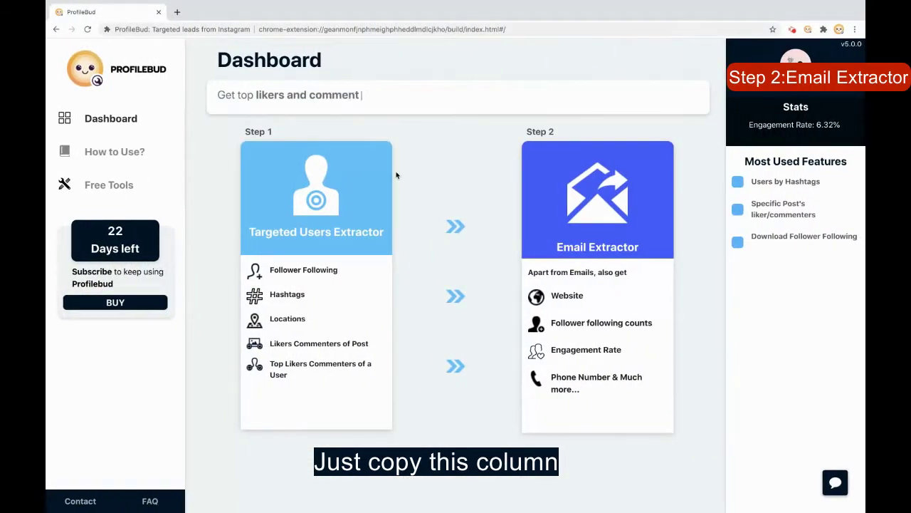
pyautogui.click(586, 228)
pyautogui.click(278, 218)
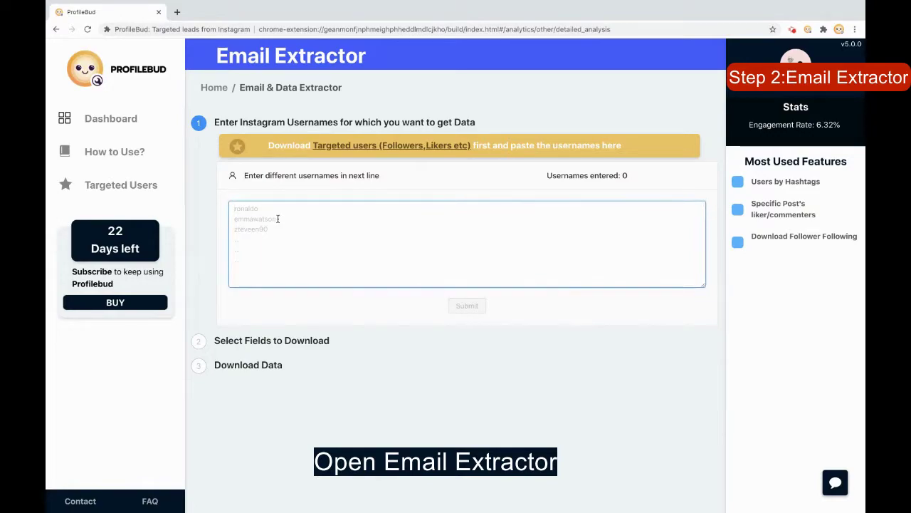
pyautogui.press('super+v')
pyautogui.scroll(20, 343, 248)
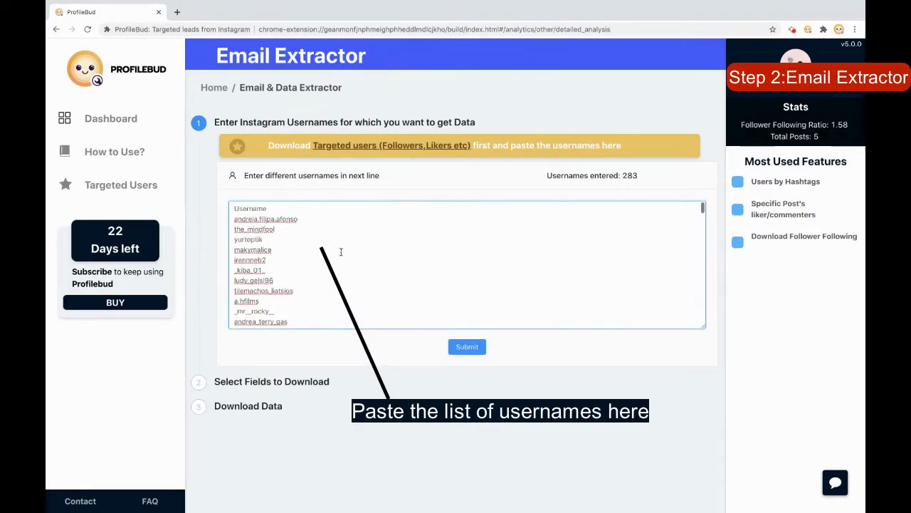
# Step: Remove the "Username" header line from the pasted list and submit the usernames
pyautogui.doubleClick(265, 207)
pyautogui.press('BackSpace')
pyautogui.press('Delete')
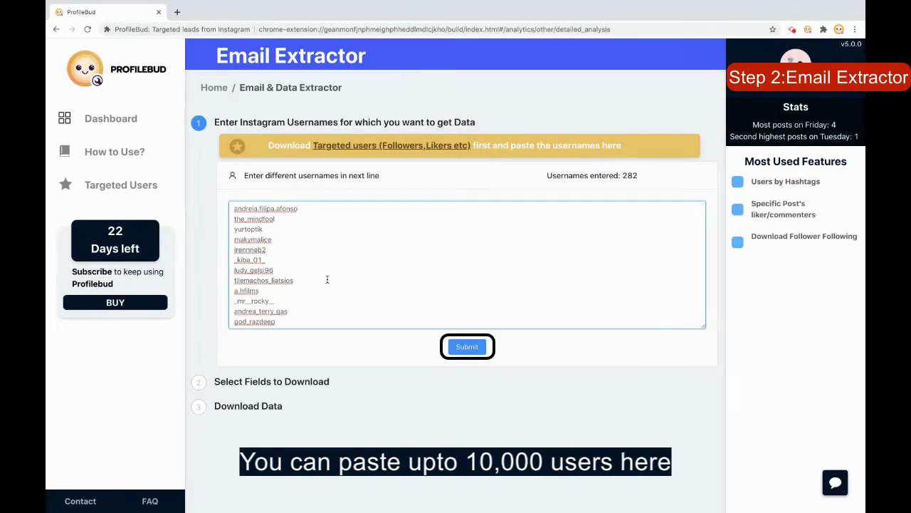
pyautogui.click(475, 349)
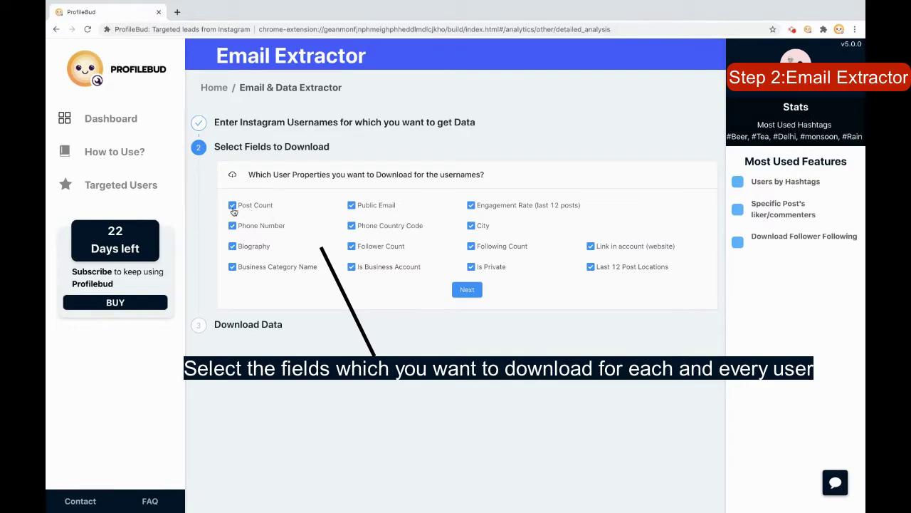
# Step: Review the user properties available for download, keep all of them selected and start the data extraction
pyautogui.moveTo(238, 205); pyautogui.dragTo(274, 205)
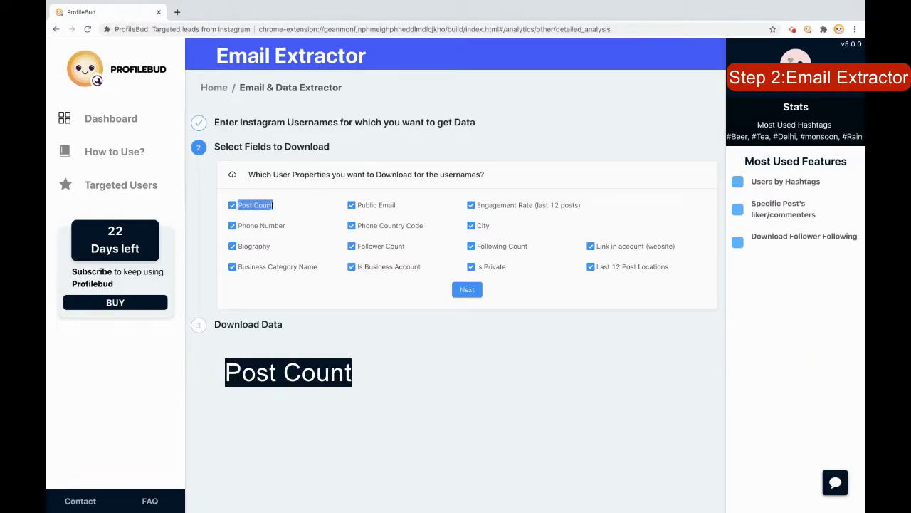
pyautogui.click(272, 205)
pyautogui.moveTo(358, 206); pyautogui.dragTo(400, 207)
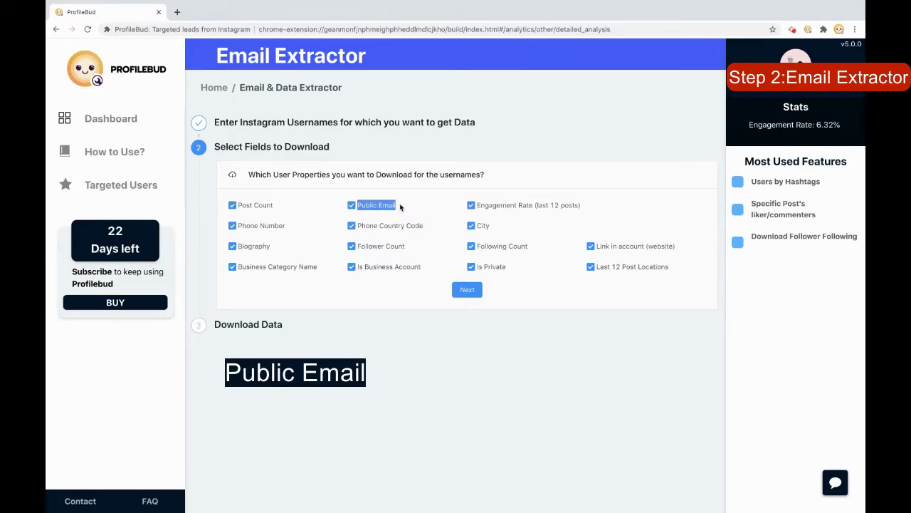
pyautogui.moveTo(476, 205); pyautogui.dragTo(582, 207)
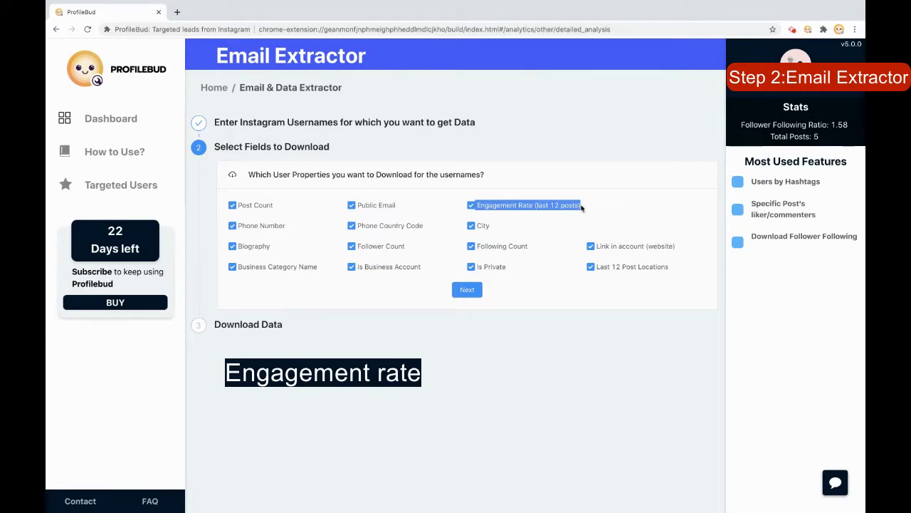
pyautogui.click(582, 207)
pyautogui.moveTo(239, 226); pyautogui.dragTo(275, 226)
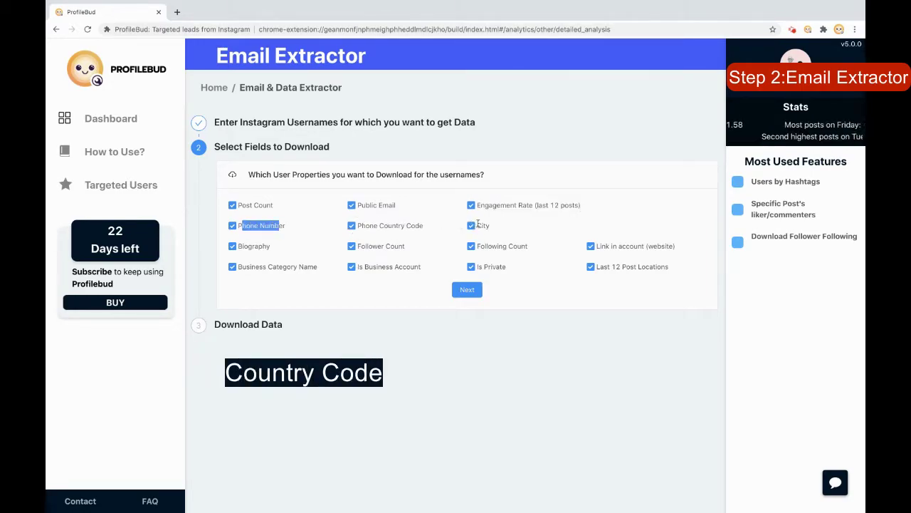
pyautogui.moveTo(244, 247); pyautogui.dragTo(268, 246)
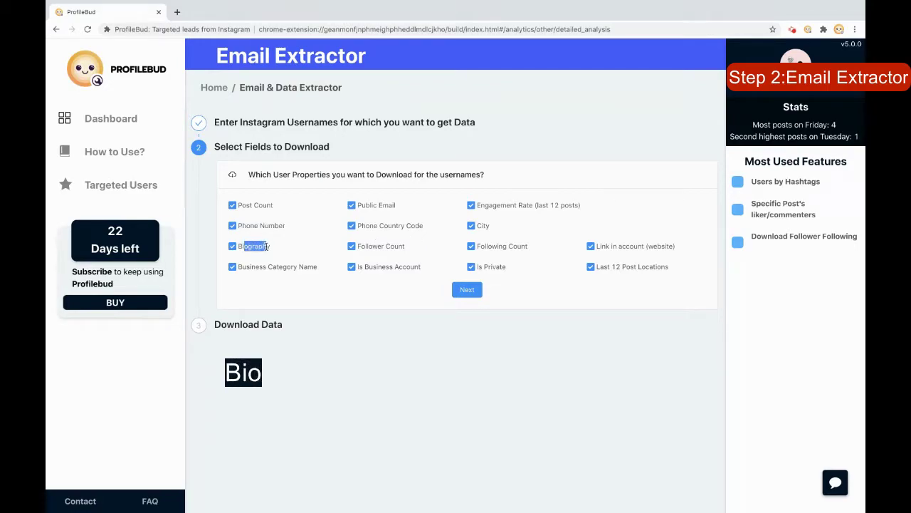
pyautogui.moveTo(359, 247); pyautogui.dragTo(403, 247)
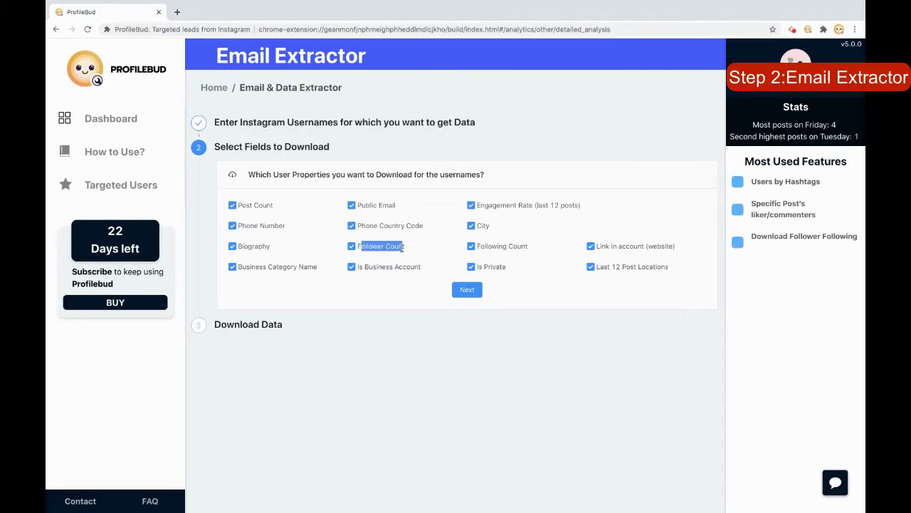
pyautogui.moveTo(496, 247); pyautogui.dragTo(526, 246)
pyautogui.click(612, 246)
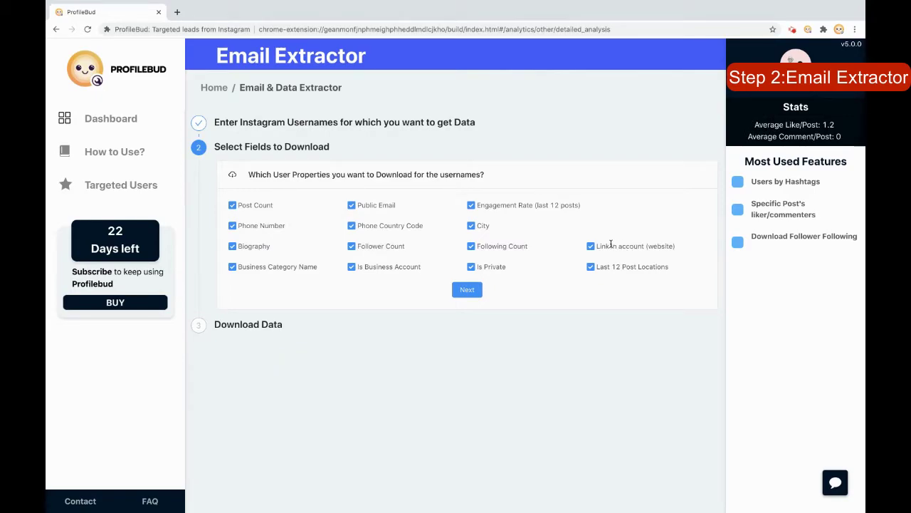
pyautogui.moveTo(605, 246); pyautogui.dragTo(640, 246)
pyautogui.click(627, 247)
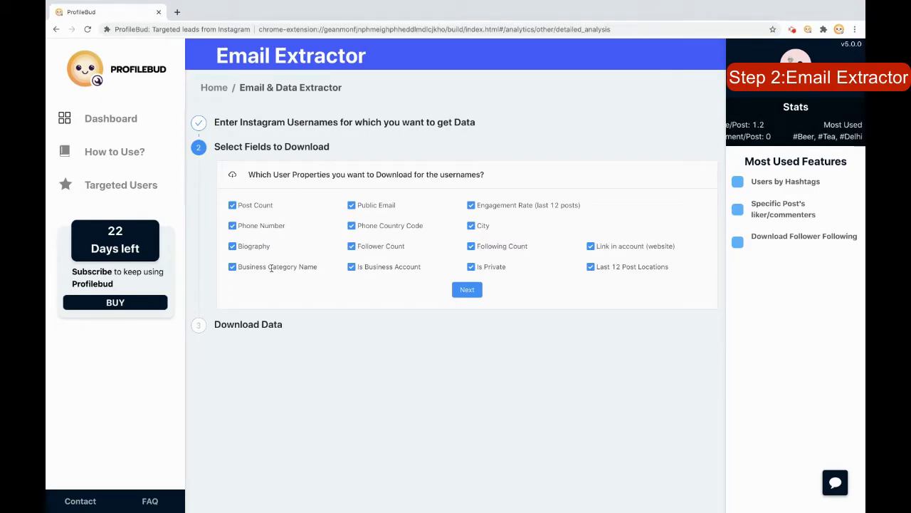
pyautogui.moveTo(263, 266); pyautogui.dragTo(305, 265)
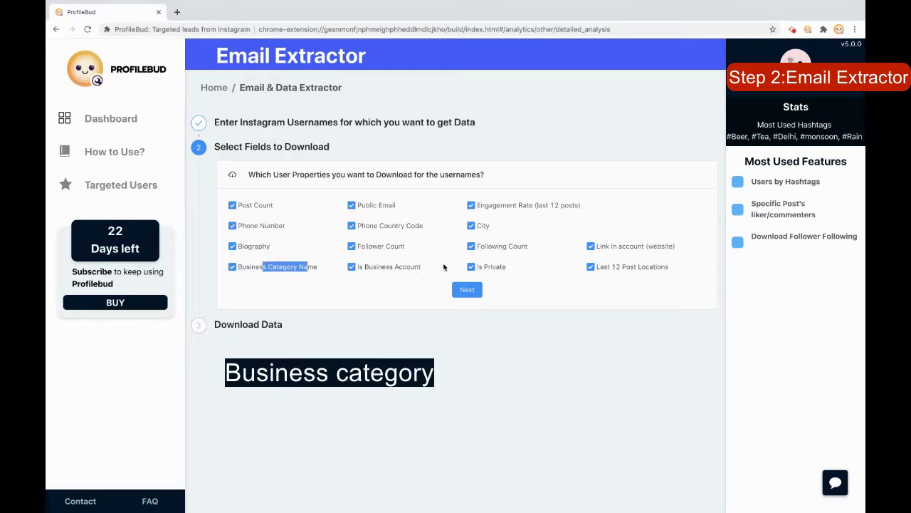
pyautogui.click(470, 290)
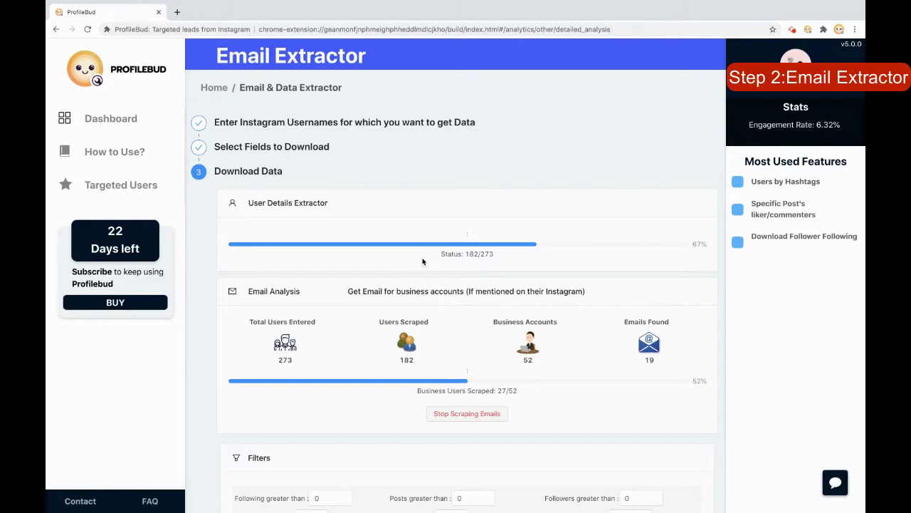
# Step: Filter the extracted users to only those with an email by setting Is Email there to Yes
pyautogui.scroll(-5, 403, 339)
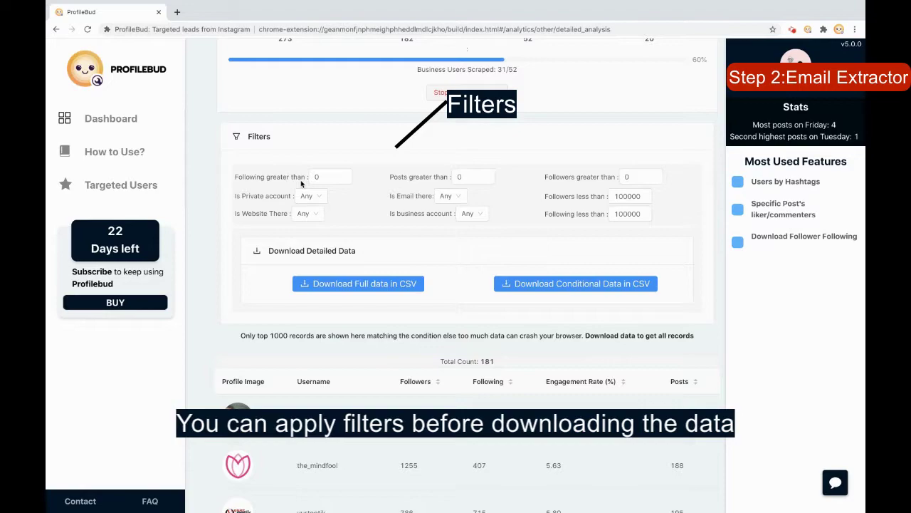
pyautogui.click(445, 196)
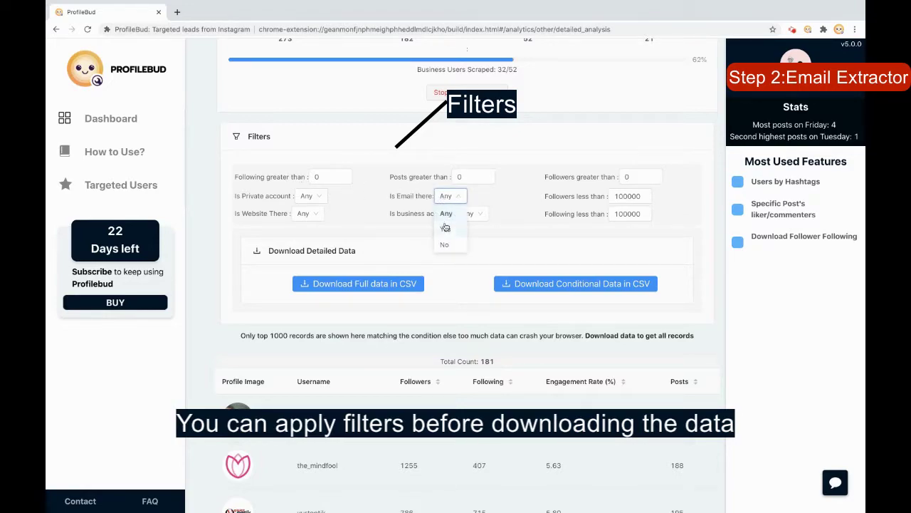
pyautogui.click(446, 229)
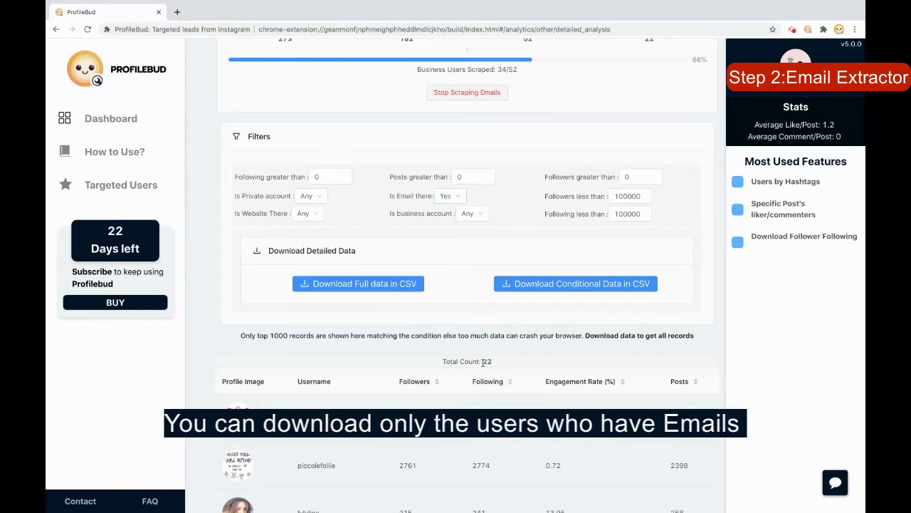
# Step: Set the filters to following greater than 10 and followers greater than 200
pyautogui.click(323, 177)
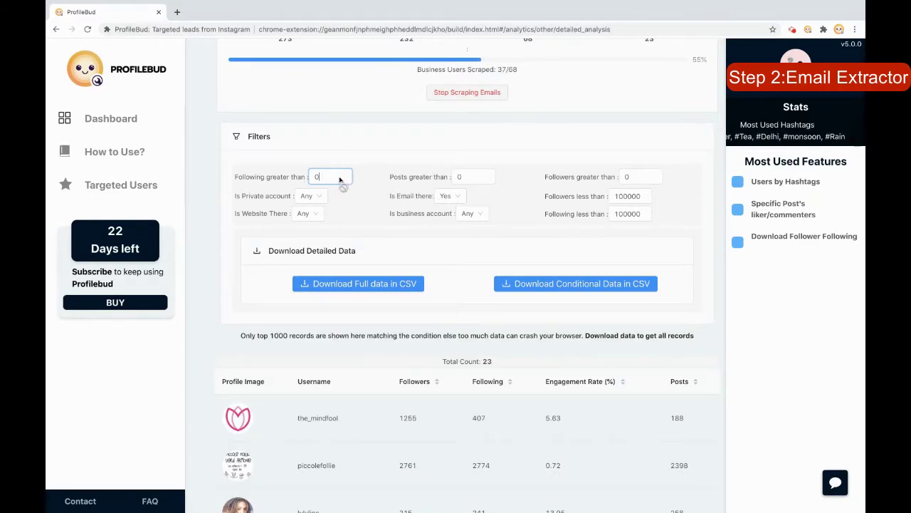
pyautogui.write('10')
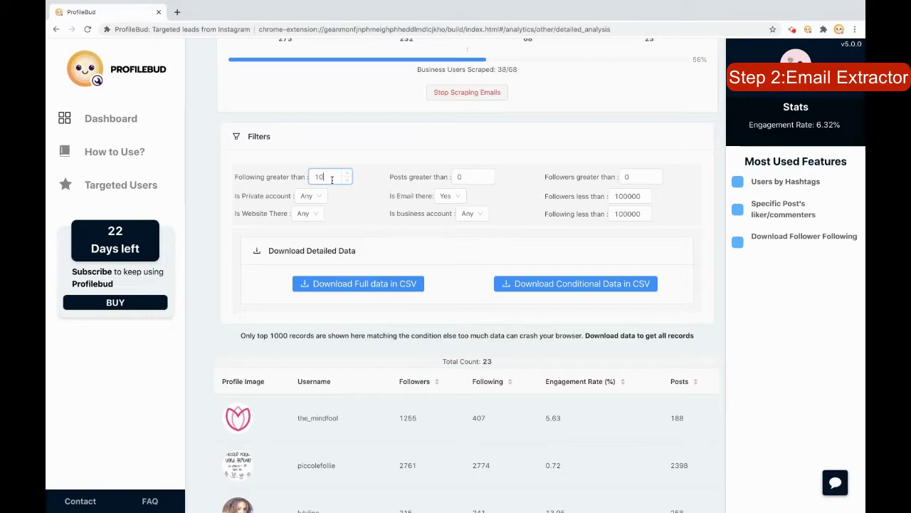
pyautogui.click(638, 178)
pyautogui.write('1')
pyautogui.write('200')
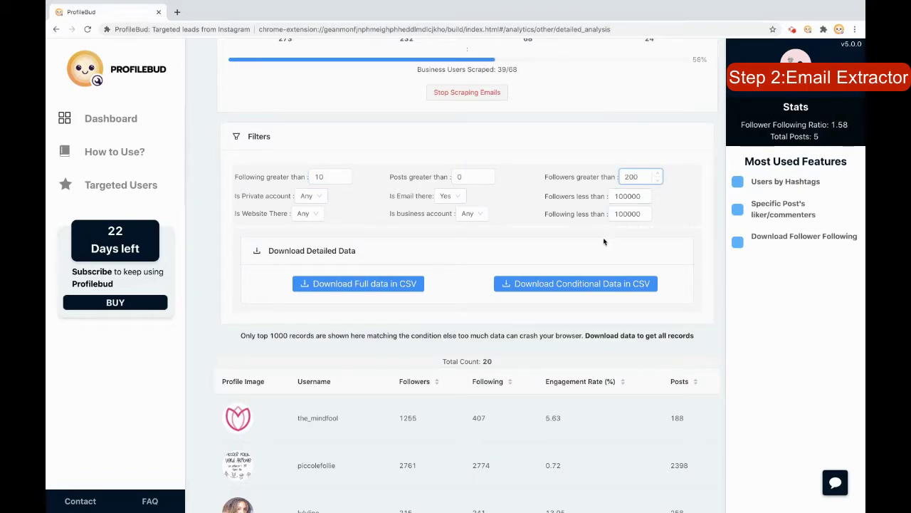
pyautogui.click(527, 231)
# Step: Restrict the results to business accounts and download the conditional data in CSV
pyautogui.click(471, 214)
pyautogui.click(467, 247)
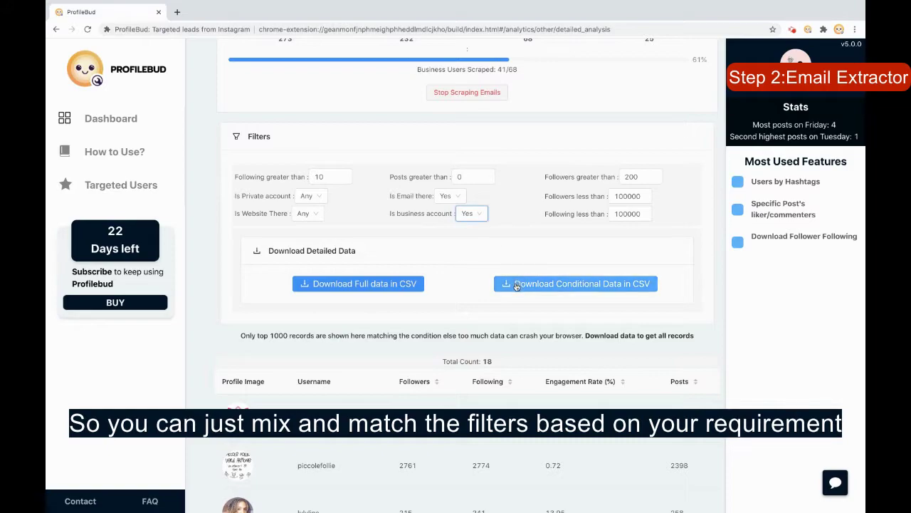
pyautogui.click(517, 285)
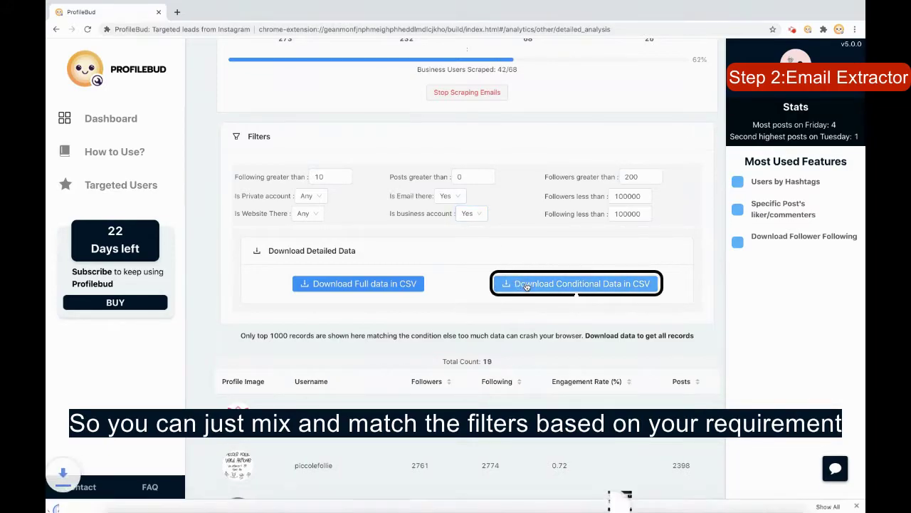
# Step: Download the full data of all scraped users in CSV
pyautogui.click(469, 215)
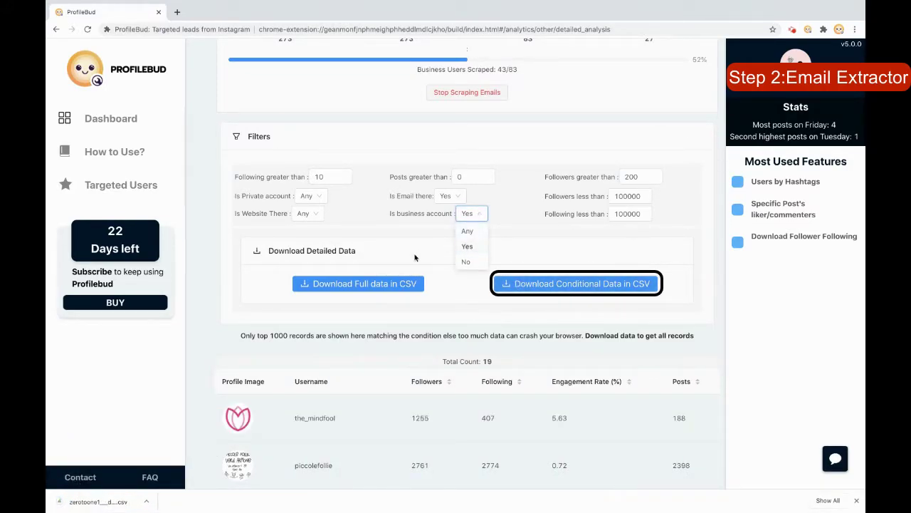
pyautogui.click(334, 289)
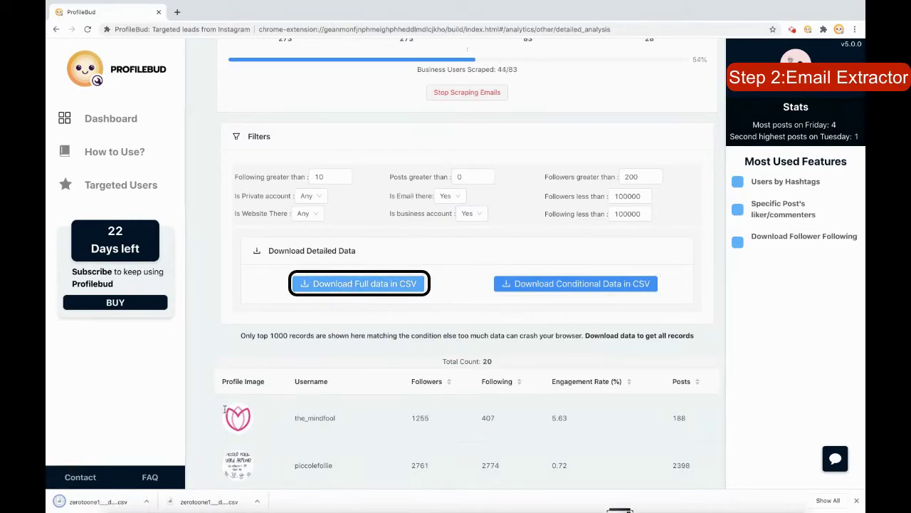
pyautogui.scroll(2, 340, 329)
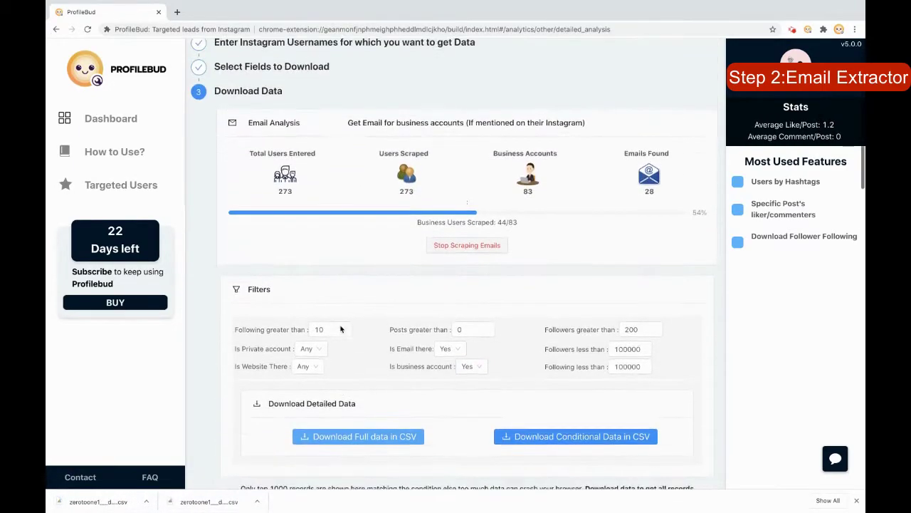
pyautogui.scroll(1, 341, 329)
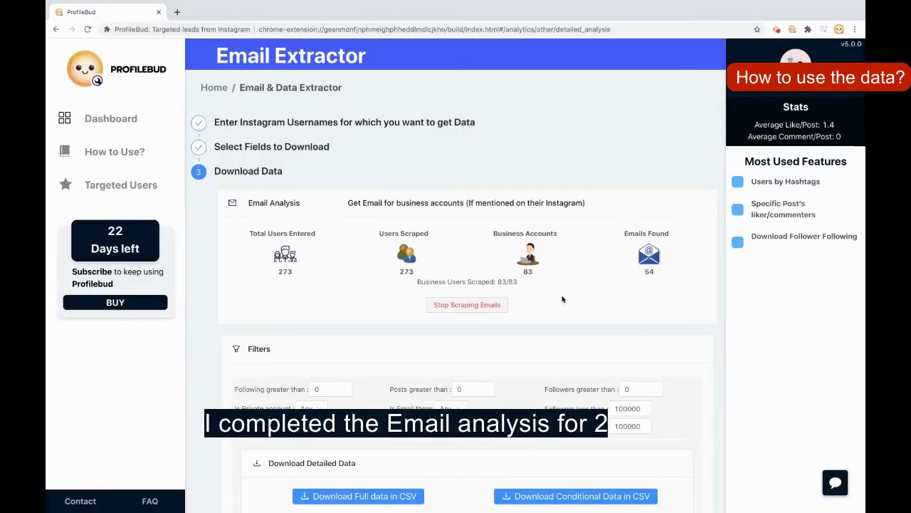
# Step: Review the completed email analysis totals, filter the users to those with an email and download the conditional data in CSV
pyautogui.moveTo(277, 273); pyautogui.dragTo(302, 278)
pyautogui.click(302, 277)
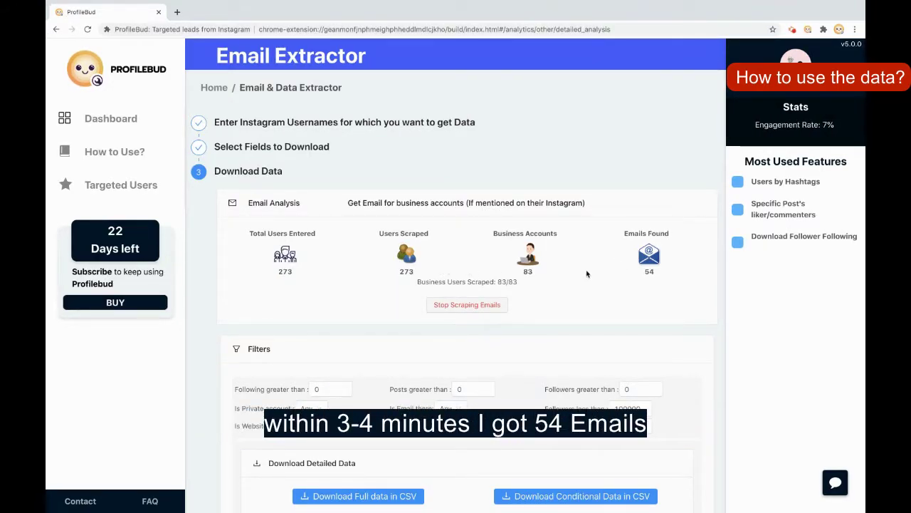
pyautogui.moveTo(646, 273); pyautogui.dragTo(654, 272)
pyautogui.click(640, 280)
pyautogui.scroll(-1, 584, 301)
pyautogui.scroll(-1, 466, 346)
pyautogui.click(447, 325)
pyautogui.click(446, 359)
pyautogui.click(529, 418)
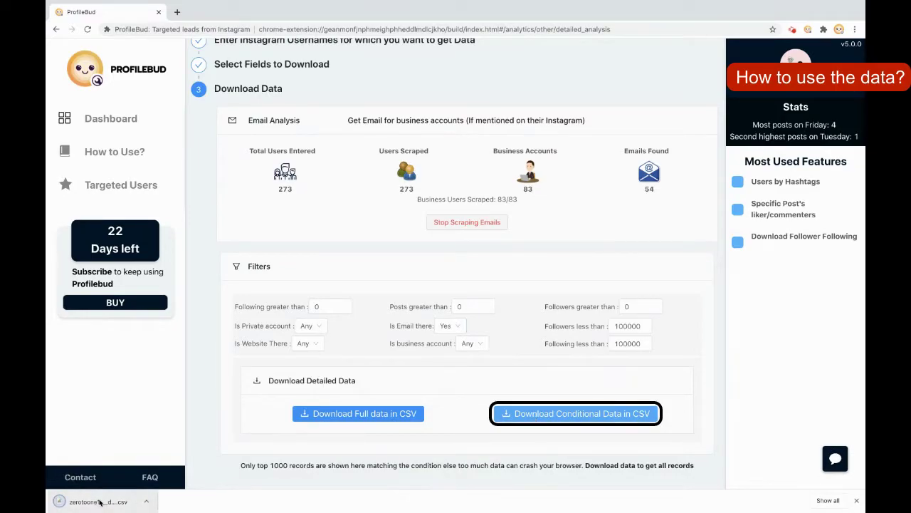
# Step: Open the downloaded conditional CSV in Numbers and expand its window to full screen
pyautogui.click(97, 502)
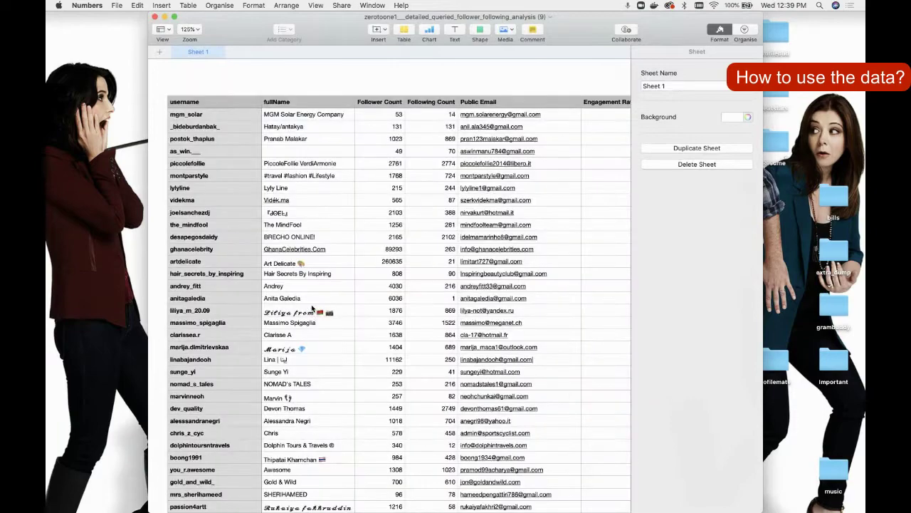
pyautogui.click(174, 16)
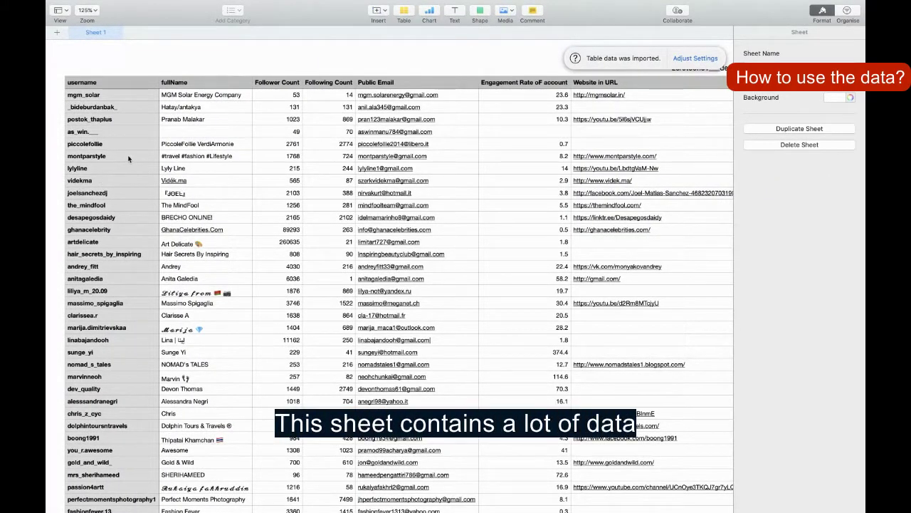
# Step: Examine the full name, follower count, following count, public email and engagement rate columns of the sheet
pyautogui.click(196, 145)
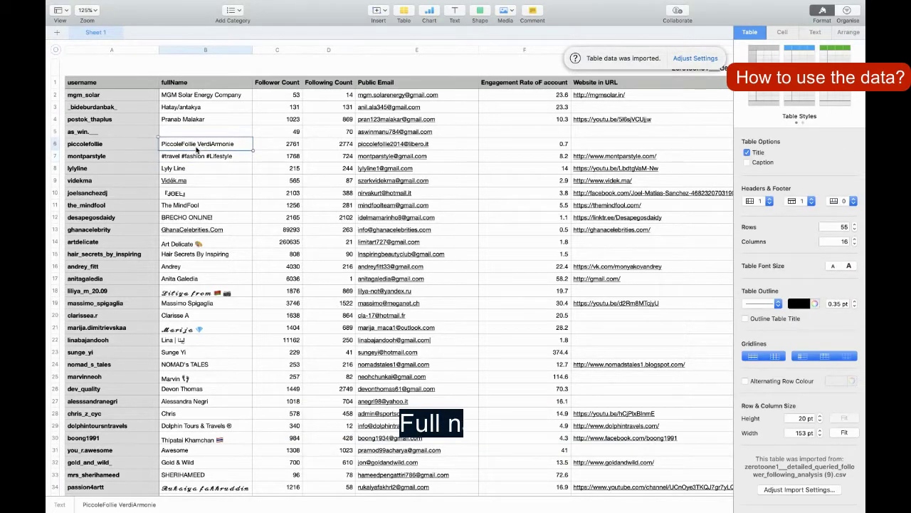
pyautogui.click(279, 145)
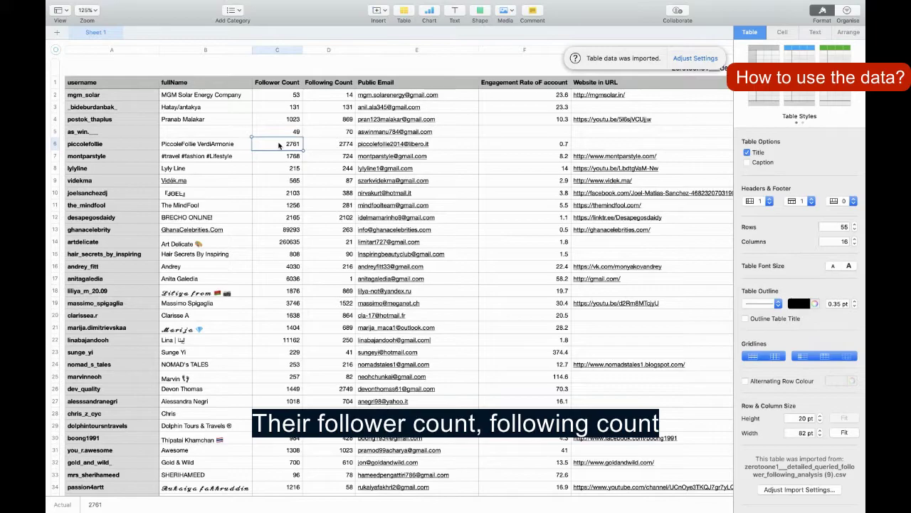
pyautogui.press('Right')
pyautogui.press('Right')
pyautogui.click(453, 93)
pyautogui.moveTo(453, 93); pyautogui.dragTo(429, 296)
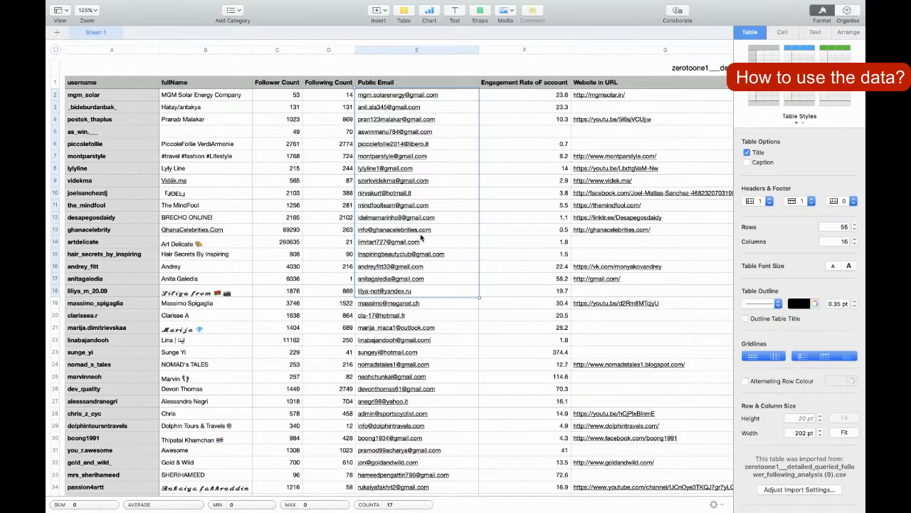
pyautogui.moveTo(525, 94); pyautogui.dragTo(528, 281)
pyautogui.click(528, 282)
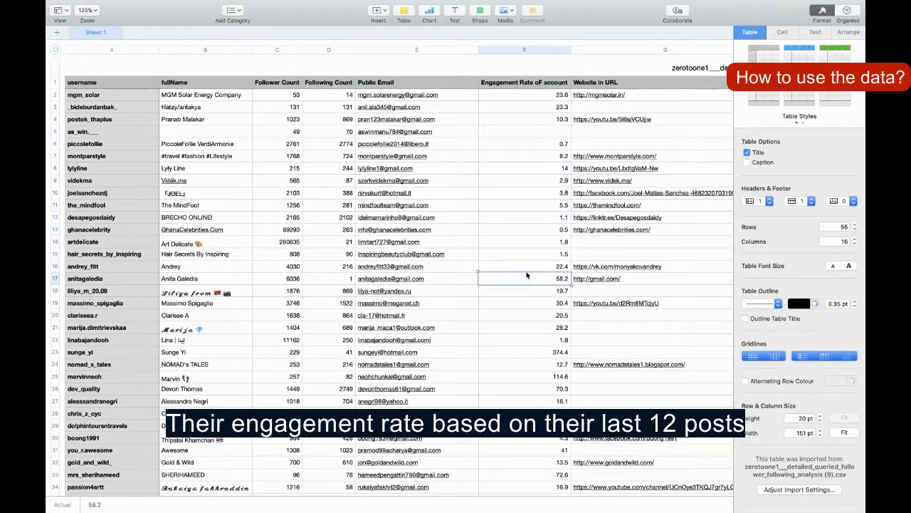
# Step: Examine the website URL, total posts and business category columns of the sheet
pyautogui.press('Right')
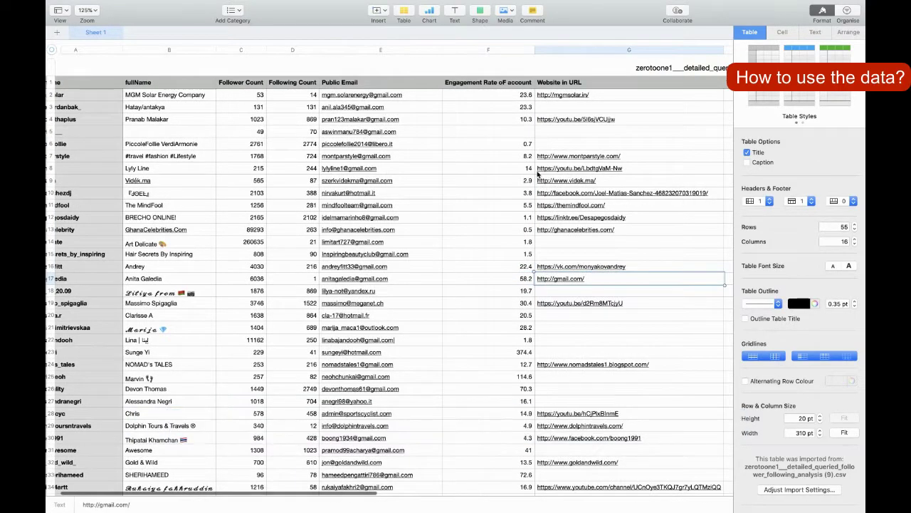
pyautogui.moveTo(570, 94); pyautogui.dragTo(569, 328)
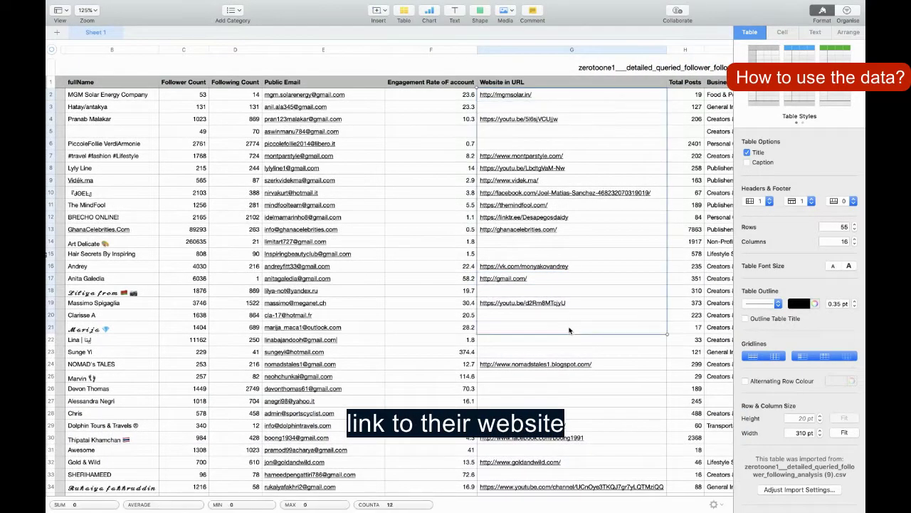
pyautogui.hscroll(4, 594, 255)
pyautogui.moveTo(550, 94); pyautogui.dragTo(555, 342)
pyautogui.hscroll(4, 563, 290)
pyautogui.moveTo(570, 95); pyautogui.dragTo(571, 301)
# Step: Examine the public phone number, city, account link and account type columns of the sheet
pyautogui.hscroll(3, 571, 300)
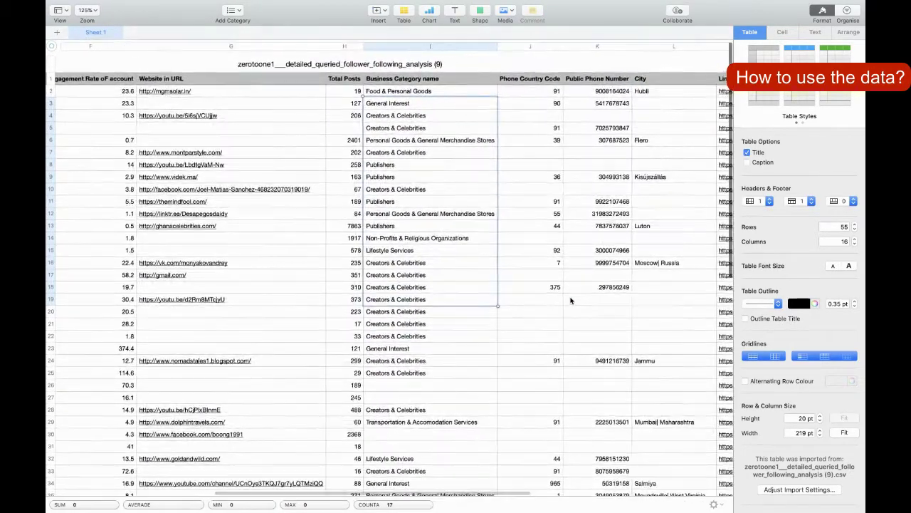
pyautogui.moveTo(597, 94); pyautogui.dragTo(586, 321)
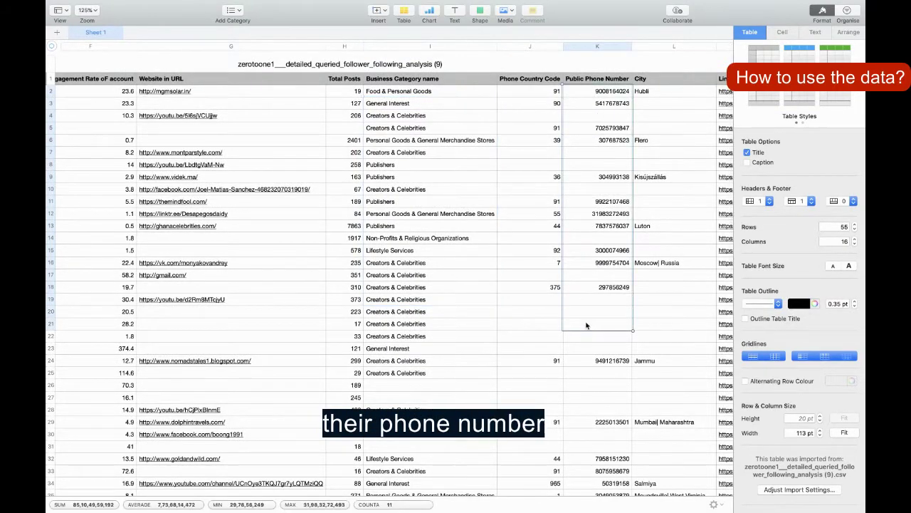
pyautogui.hscroll(3, 586, 321)
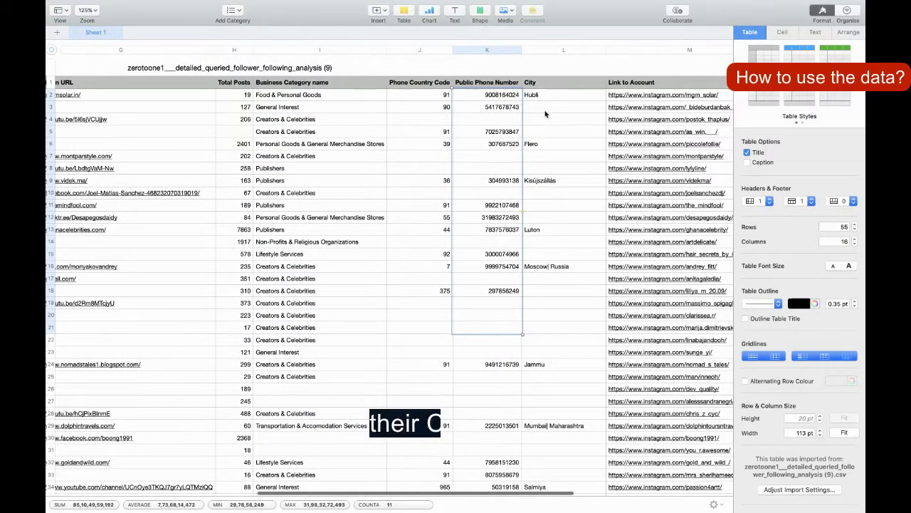
pyautogui.hscroll(5, 498, 264)
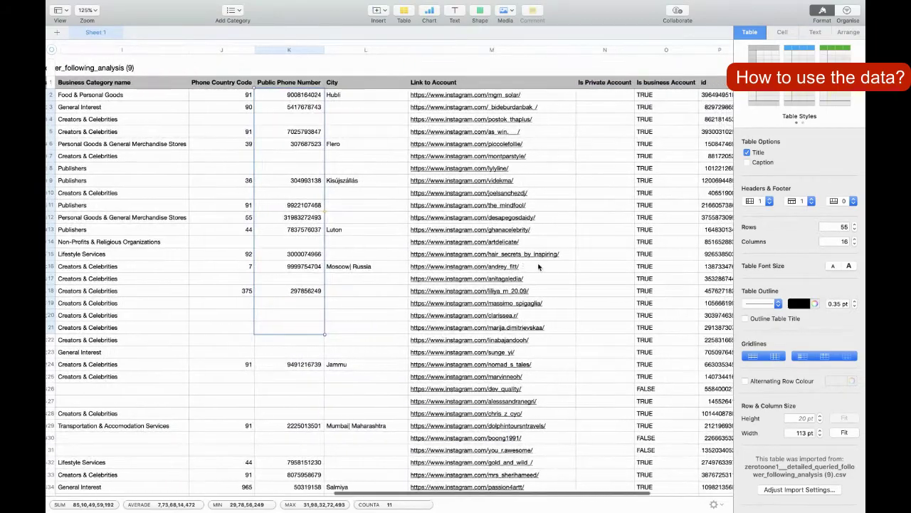
# Step: Review the engagement rate, follower count and total posts columns to assess the accounts as potential influencers
pyautogui.hscroll(-8, 448, 255)
pyautogui.hscroll(-10, 444, 255)
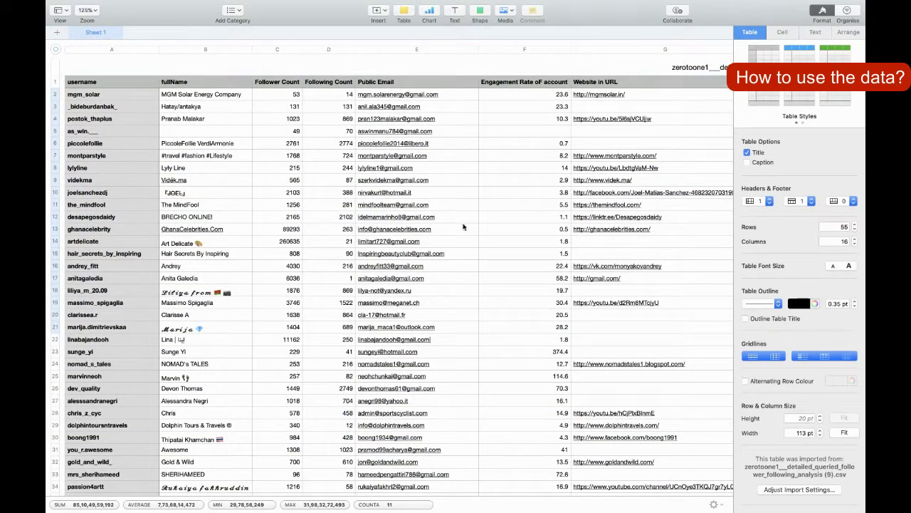
pyautogui.click(498, 218)
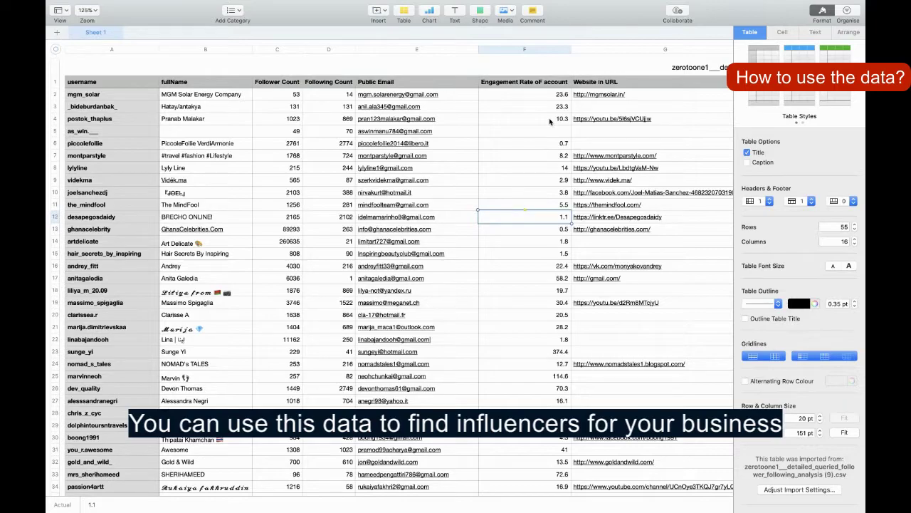
pyautogui.moveTo(543, 96); pyautogui.dragTo(501, 357)
pyautogui.moveTo(292, 94); pyautogui.dragTo(285, 291)
pyautogui.hscroll(3, 487, 293)
pyautogui.moveTo(690, 98); pyautogui.dragTo(690, 291)
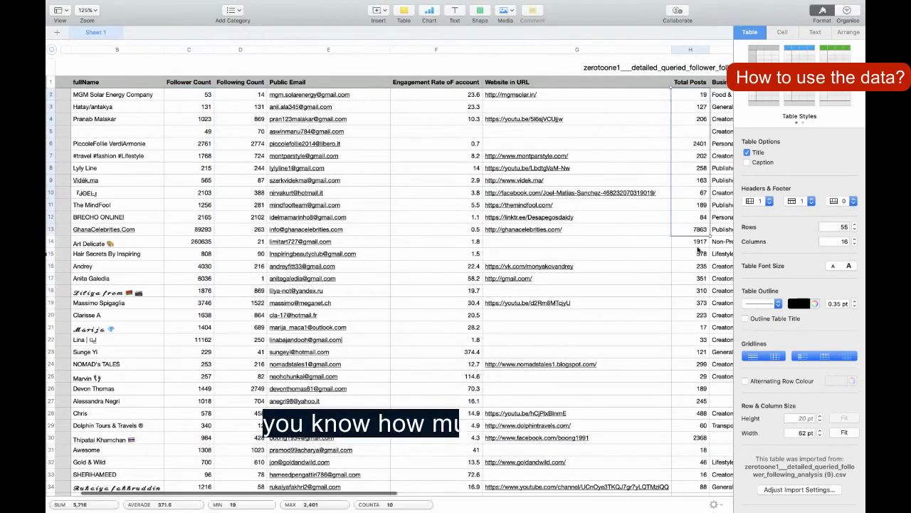
pyautogui.hscroll(-3, 437, 260)
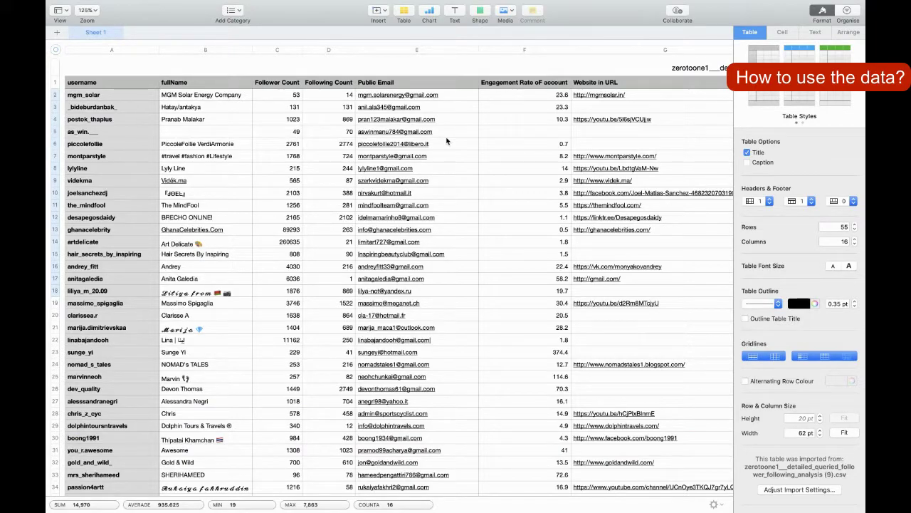
# Step: Review the full names and public emails in the sheet as contacts for cold emailing and a Facebook look-alike audience
pyautogui.scroll(-1, 446, 141)
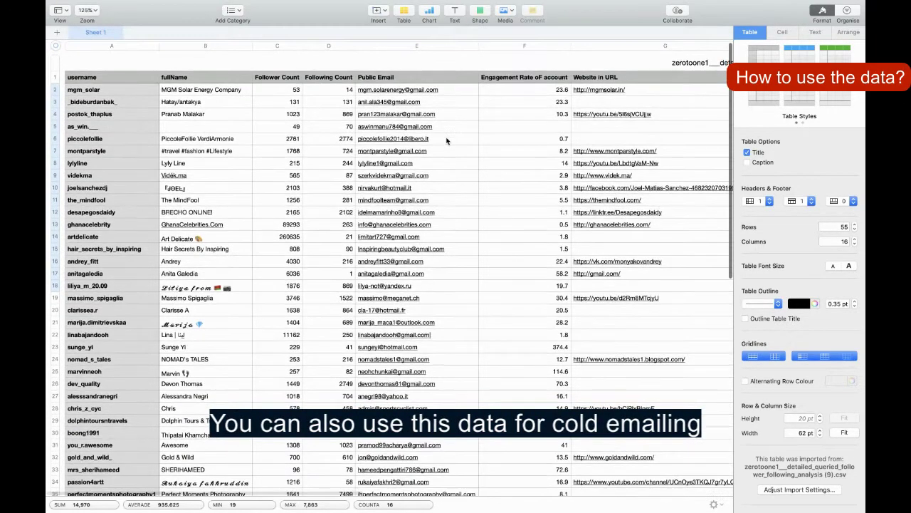
pyautogui.scroll(-2, 446, 140)
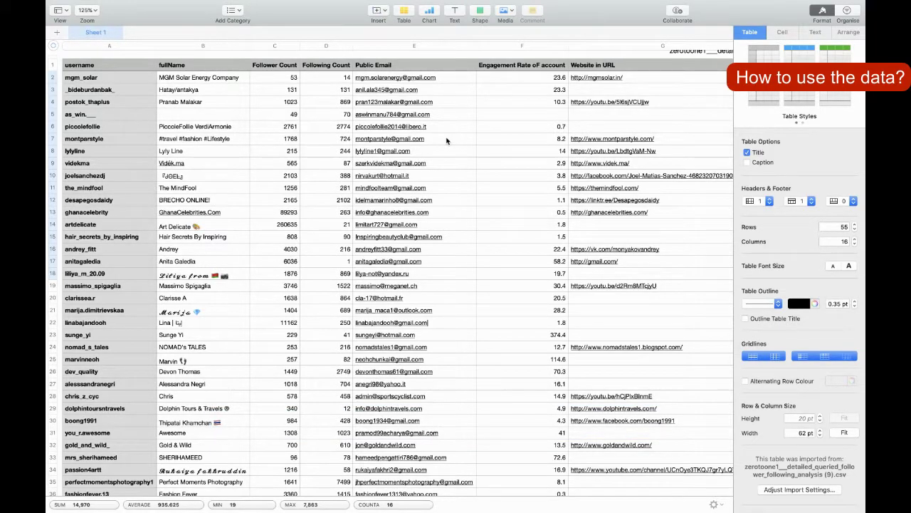
pyautogui.moveTo(203, 87); pyautogui.dragTo(200, 247)
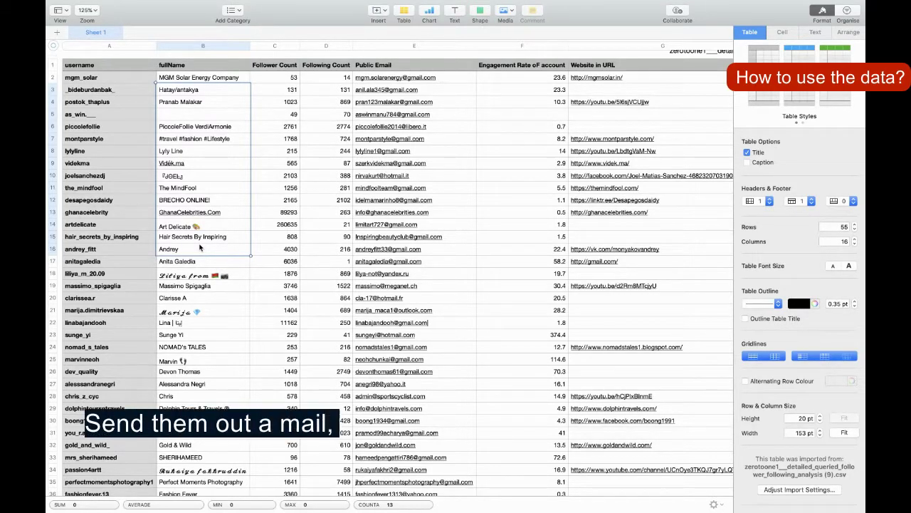
pyautogui.click(478, 250)
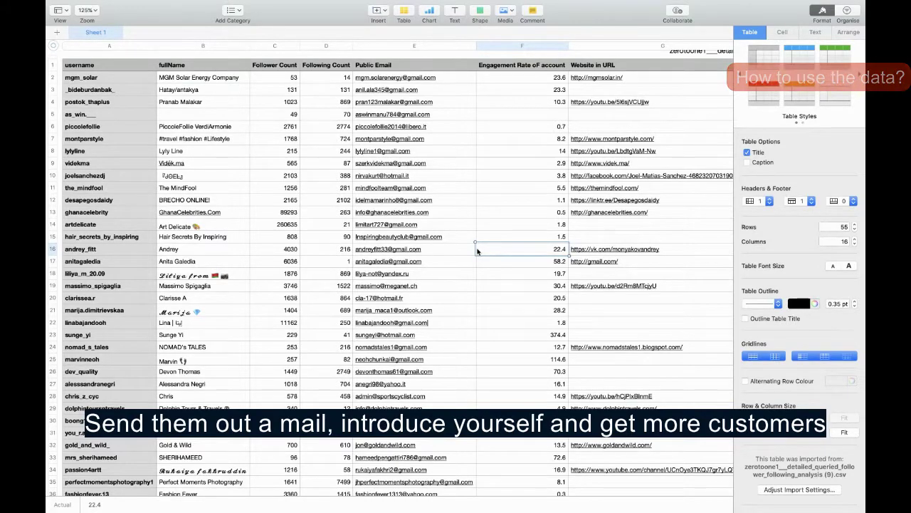
pyautogui.click(495, 208)
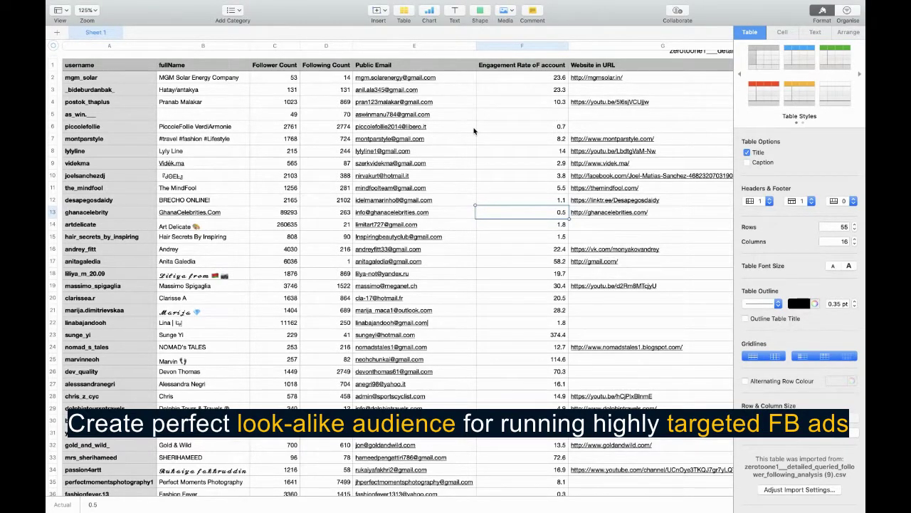
pyautogui.moveTo(447, 81); pyautogui.dragTo(438, 333)
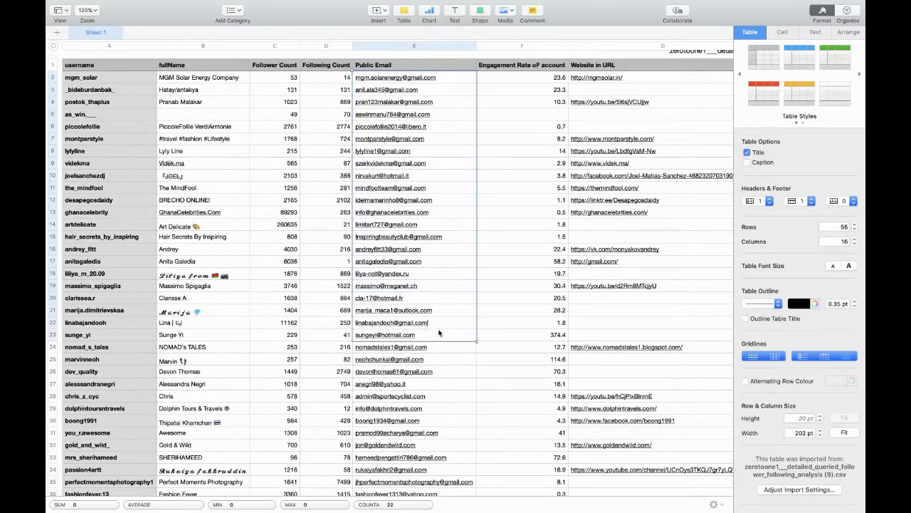
pyautogui.click(526, 271)
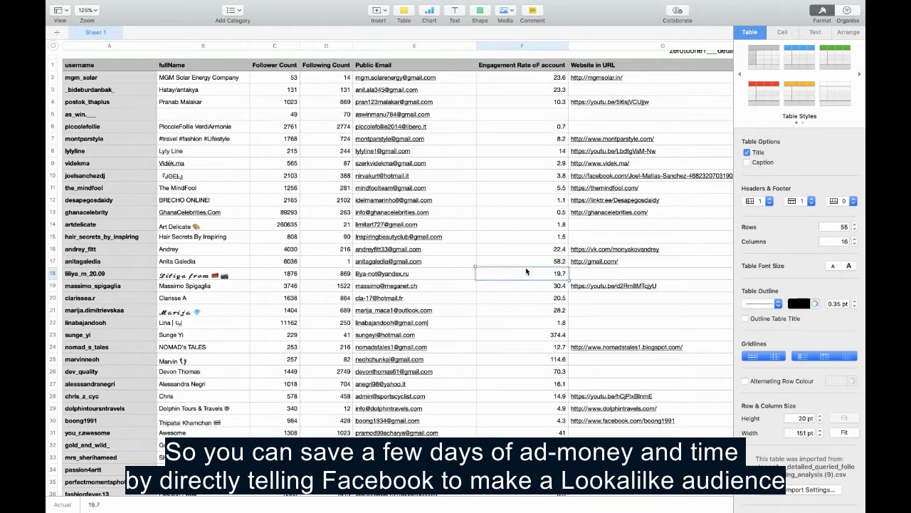
pyautogui.moveTo(445, 79); pyautogui.dragTo(457, 432)
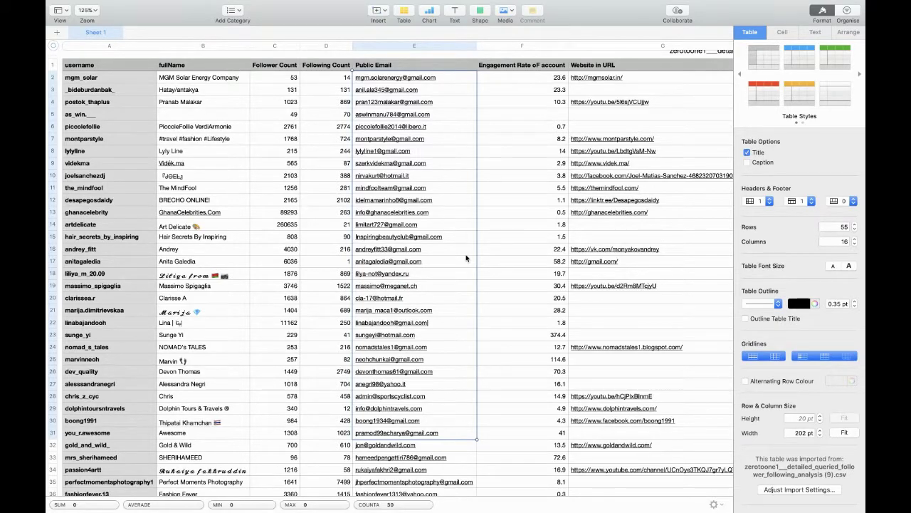
pyautogui.click(523, 250)
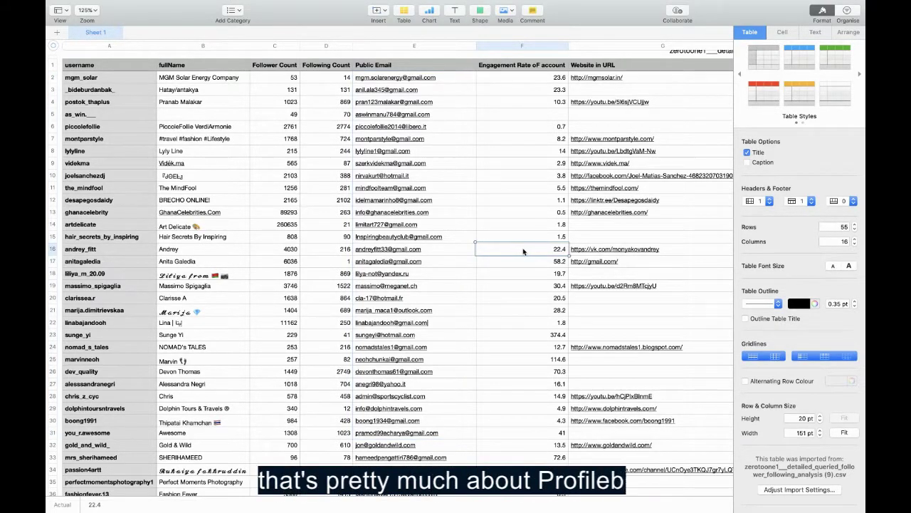
# Step: Switch to the ProfileBud extension in Chrome and send the message "Hi!" in the Support 24/7 chat
pyautogui.hotkey('ctrl', 'Right')
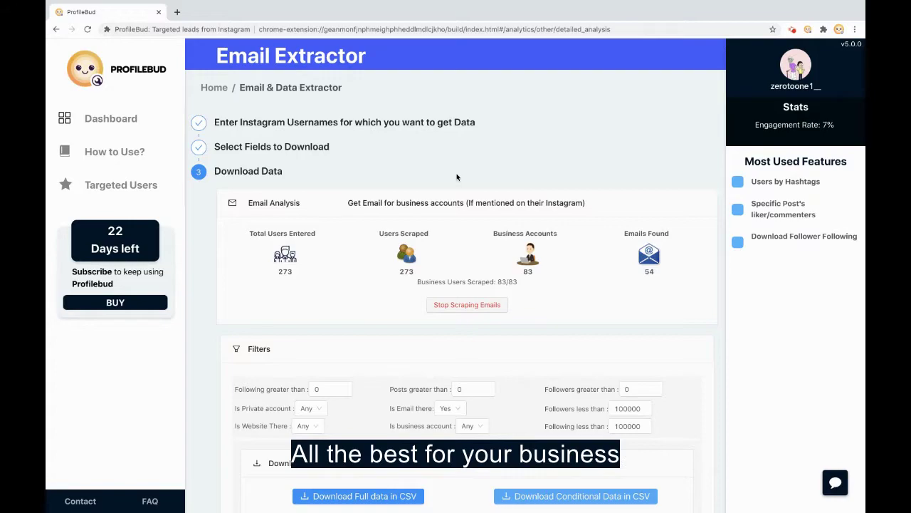
pyautogui.click(830, 487)
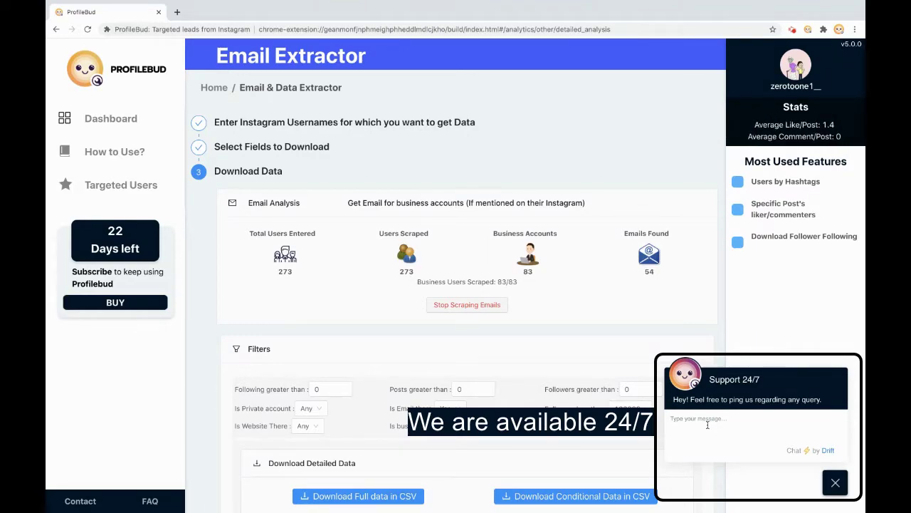
pyautogui.write('Hi!')
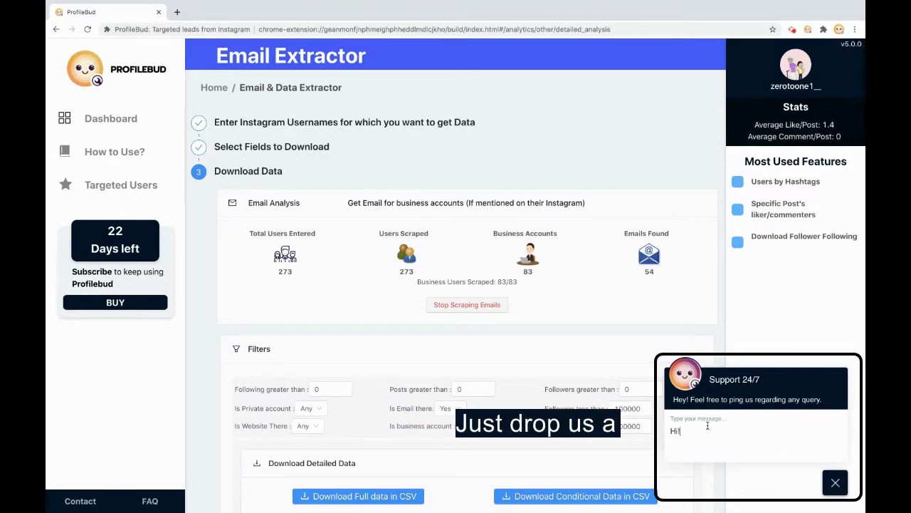
pyautogui.press('Return')
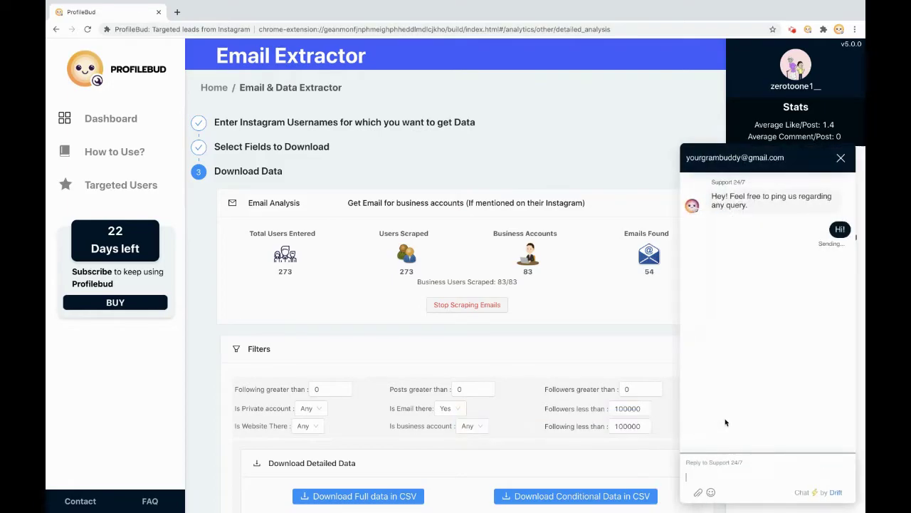